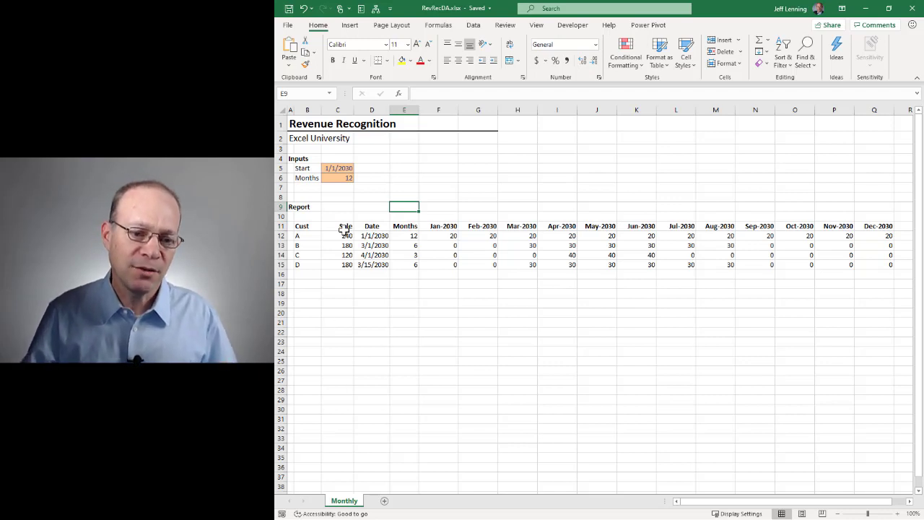
- Look over the Sale amounts and revenue grid, then change the Start date in C5 to 6/1/2030
{"action": "left_click_drag", "start_coordinate": [346, 236], "coordinate": [345, 262]}
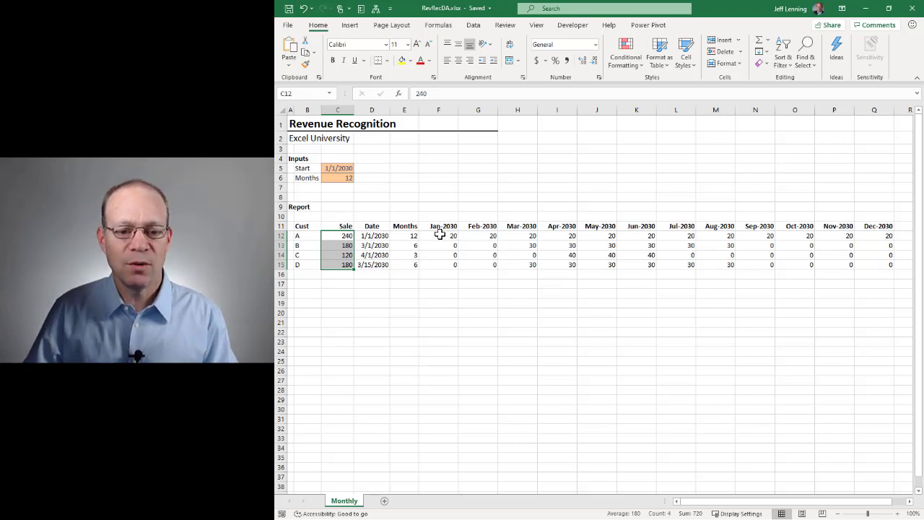
{"action": "left_click_drag", "start_coordinate": [441, 234], "coordinate": [866, 265]}
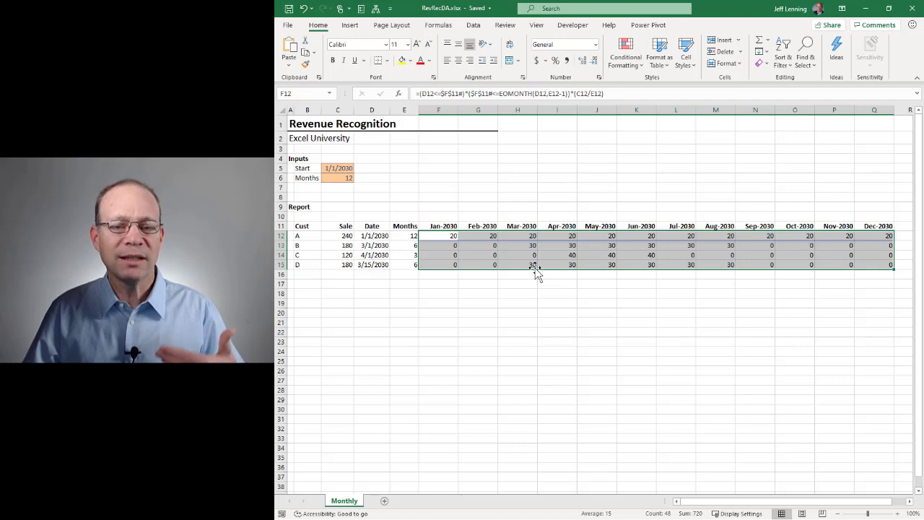
{"action": "left_click", "coordinate": [350, 167]}
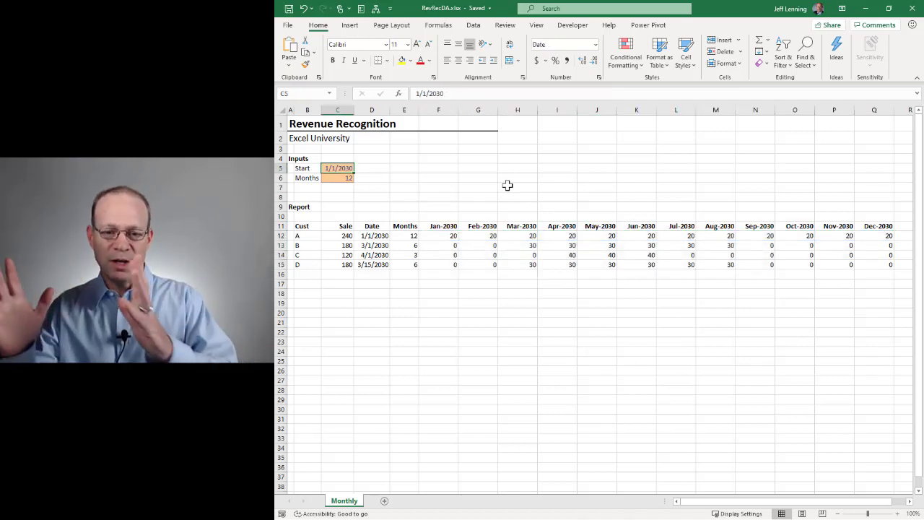
{"action": "type", "text": "6/1/2030"}
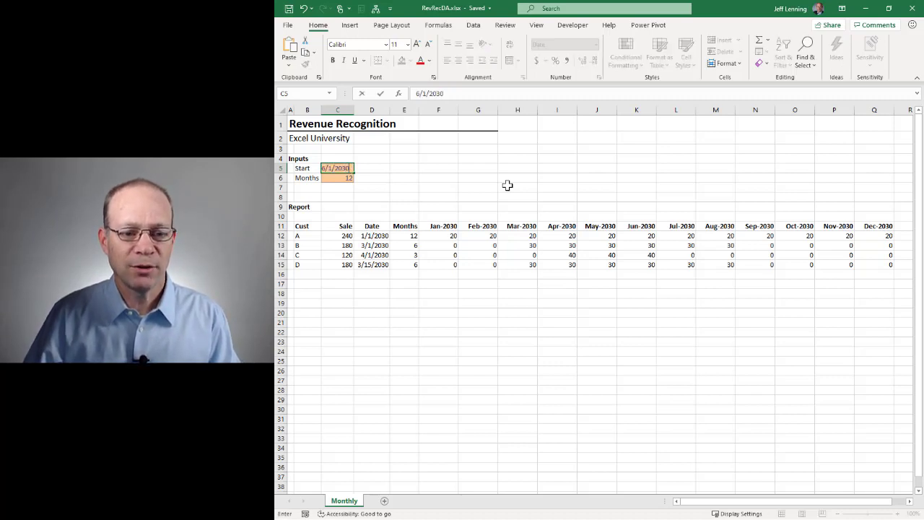
{"action": "key", "text": "Return"}
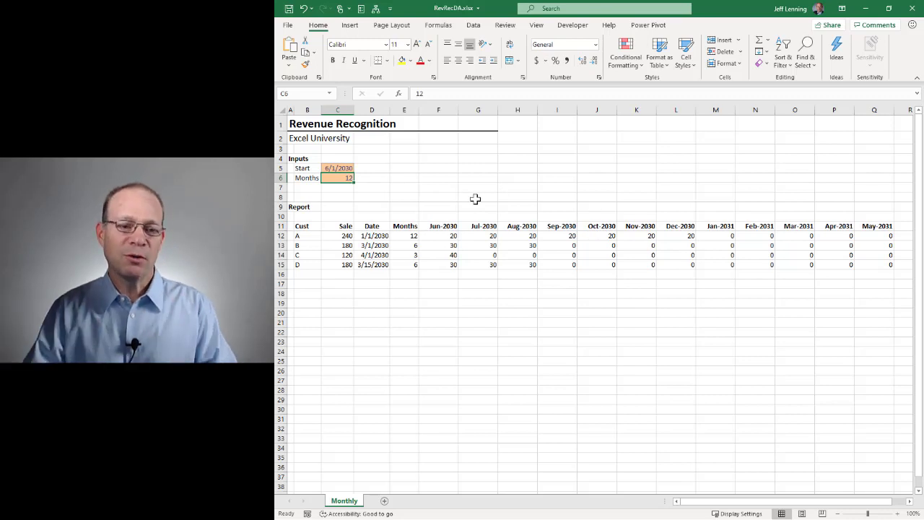
- Try Months values of 6, 12 and then 6 again in C6
{"action": "type", "text": "6"}
{"action": "key", "text": "Return"}
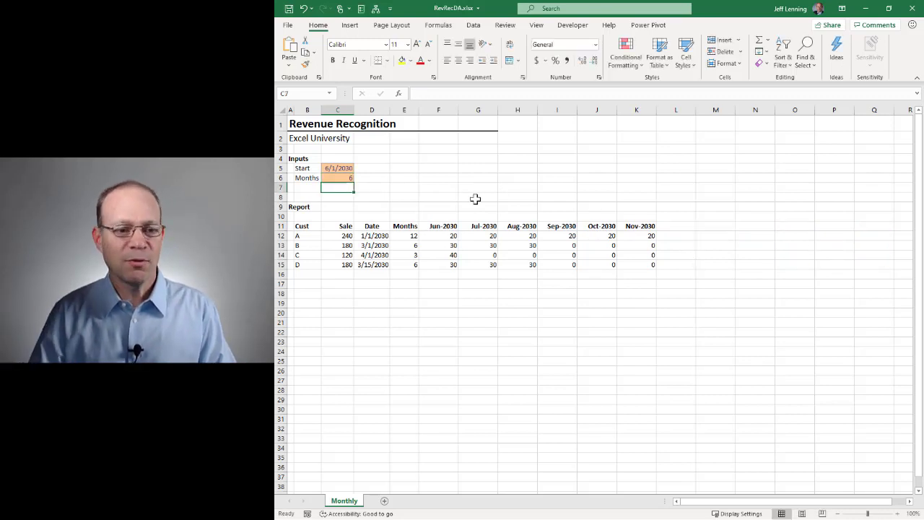
{"action": "key", "text": "Up"}
{"action": "type", "text": "12"}
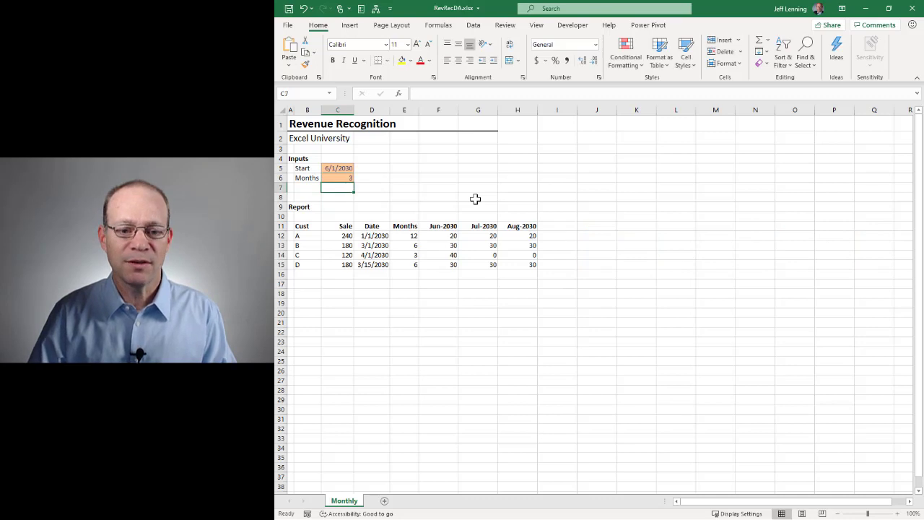
{"action": "key", "text": "Return"}
{"action": "key", "text": "Up"}
{"action": "type", "text": "6"}
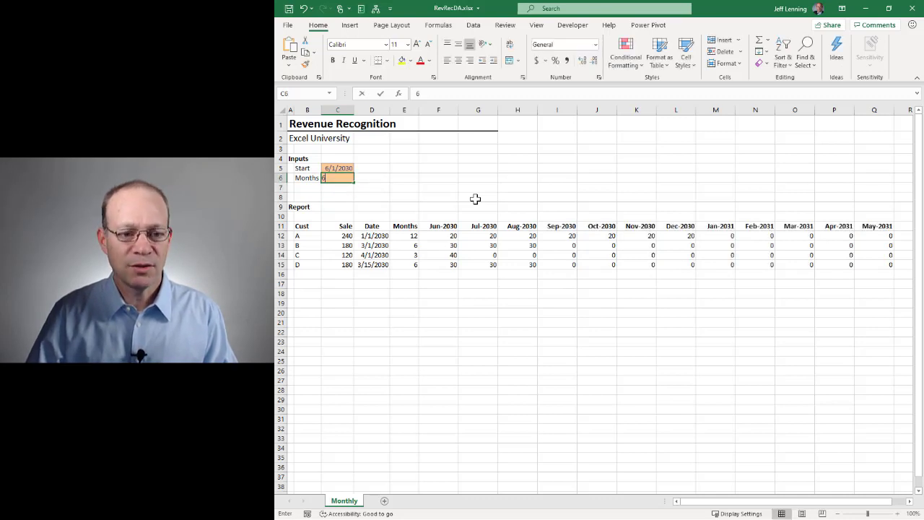
{"action": "key", "text": "Return"}
- Restore Start to 1/1/2030 and Months to 12, then select the grid F11:Q15
{"action": "key", "text": "Up"}
{"action": "key", "text": "Up"}
{"action": "type", "text": "1/1/2030"}
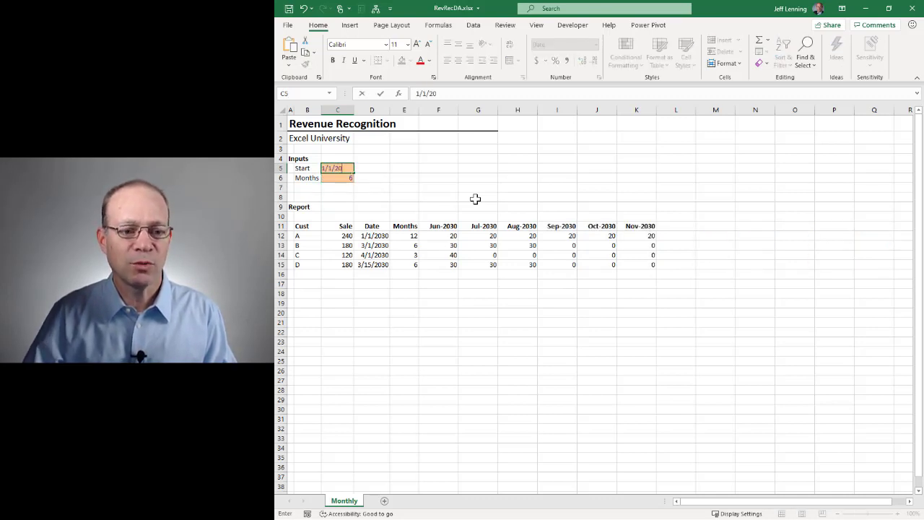
{"action": "key", "text": "Return"}
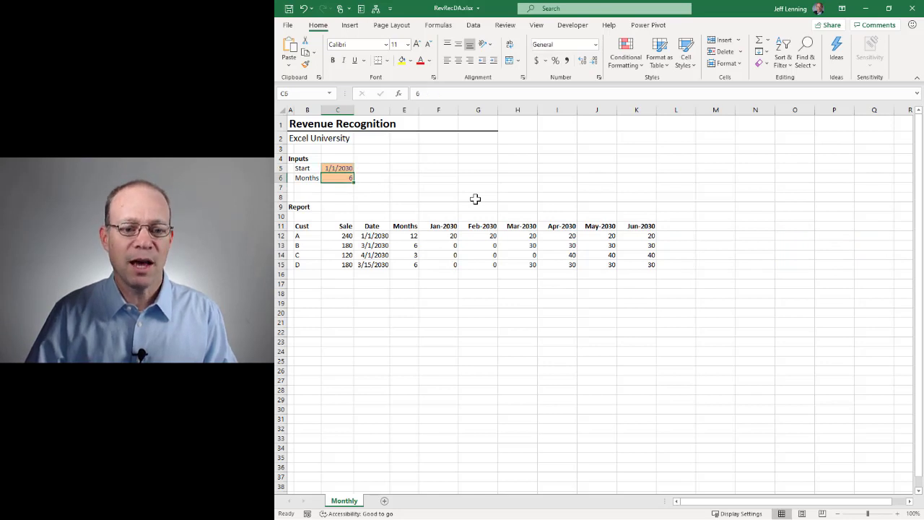
{"action": "type", "text": "12"}
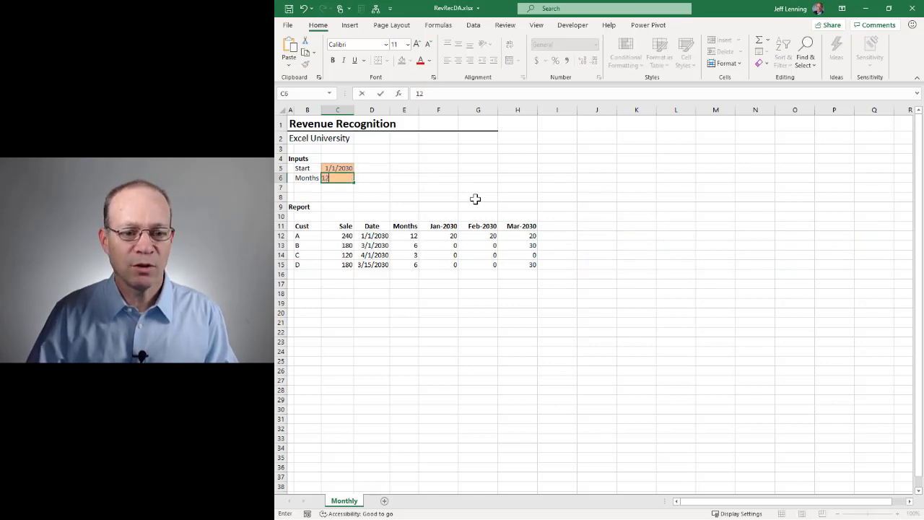
{"action": "key", "text": "Return"}
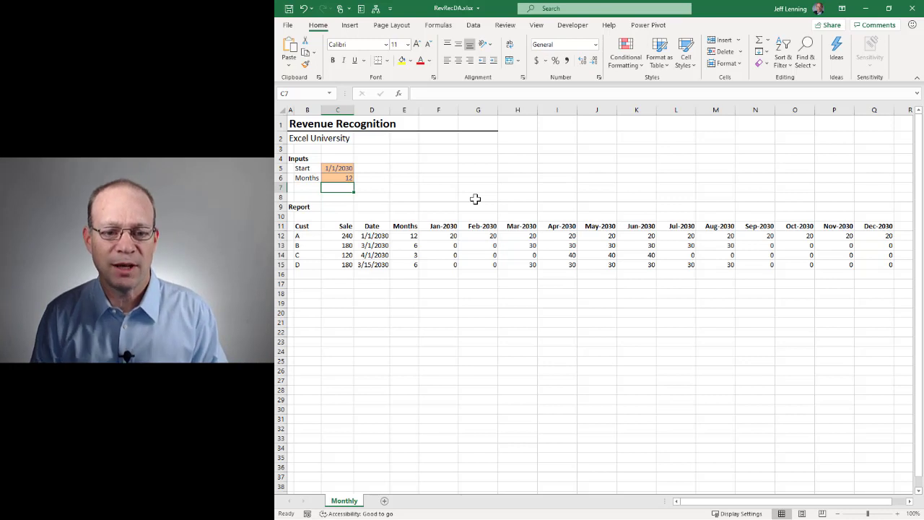
{"action": "left_click_drag", "start_coordinate": [441, 227], "coordinate": [870, 263]}
- Clear F11:Q15 and enter =EOMONTH(C5,0) in F11 so the header shows Jan-2030
{"action": "key", "text": "Delete"}
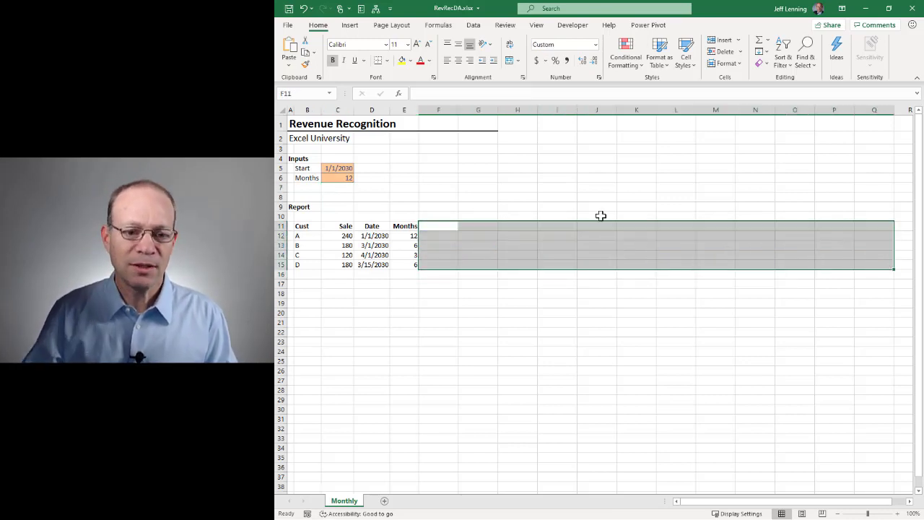
{"action": "left_click", "coordinate": [447, 226]}
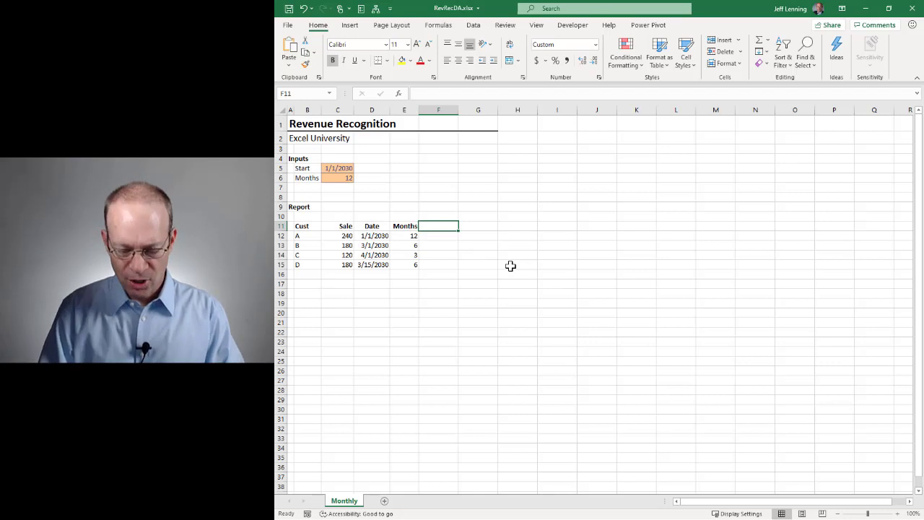
{"action": "type", "text": "=eom"}
{"action": "key", "text": "Tab"}
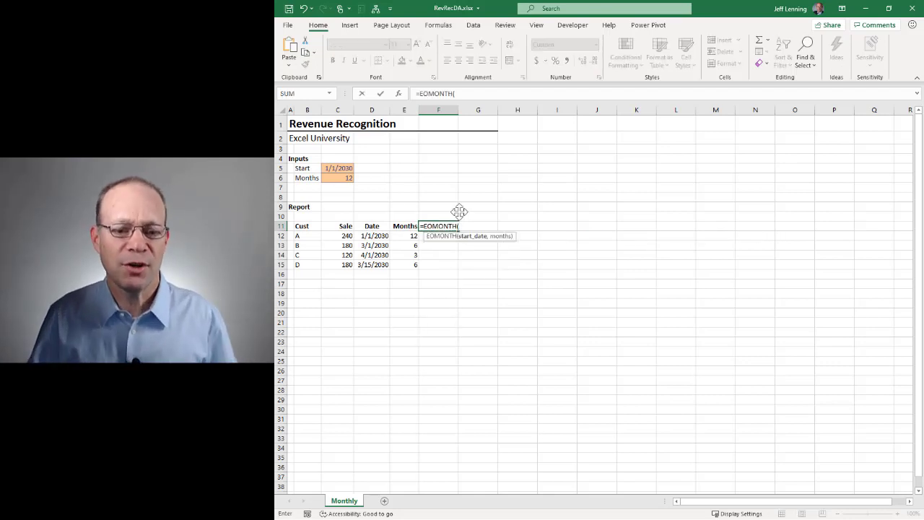
{"action": "left_click", "coordinate": [331, 168]}
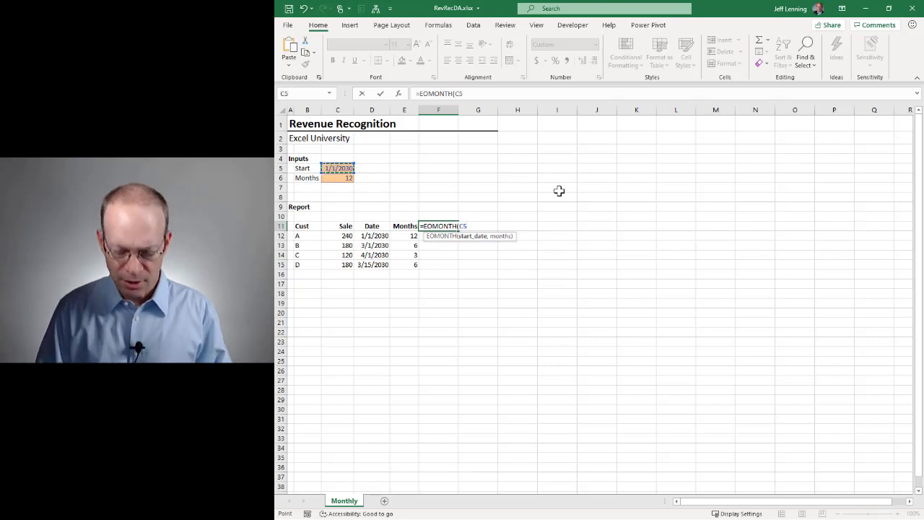
{"action": "type", "text": ","}
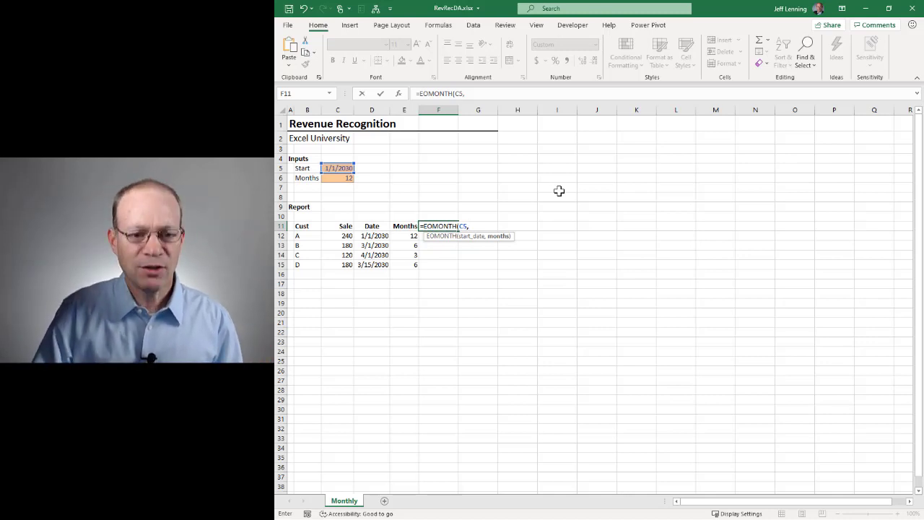
{"action": "type", "text": "0"}
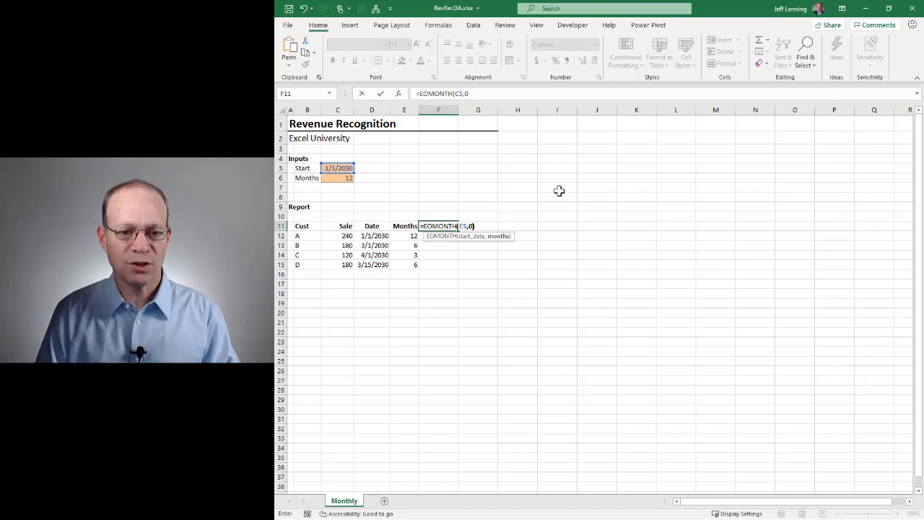
{"action": "type", "text": ")"}
{"action": "key", "text": "Return"}
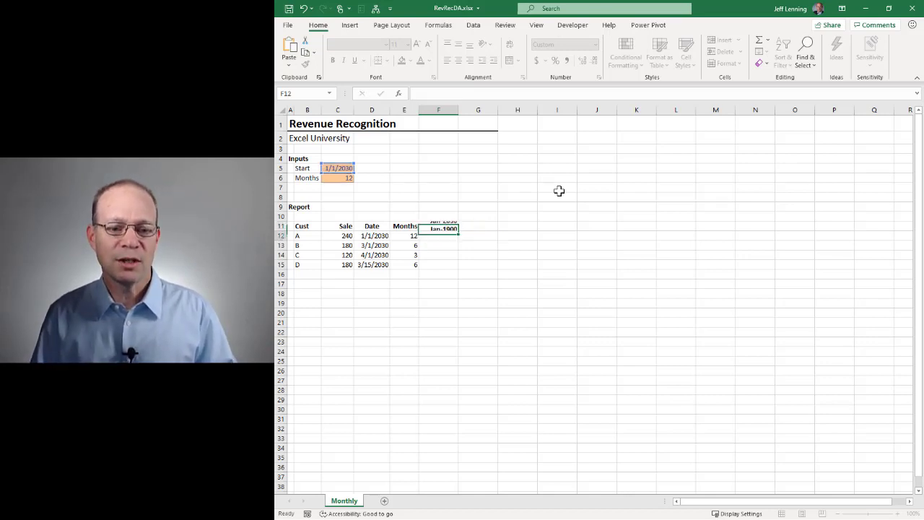
- Format header row 11 with the short date format
{"action": "left_click", "coordinate": [281, 226]}
{"action": "key", "text": "ctrl+1"}
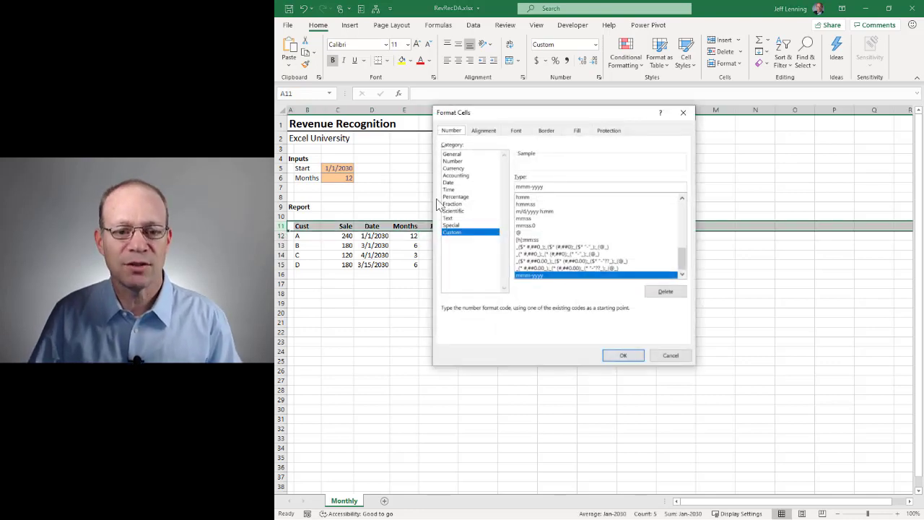
{"action": "left_click", "coordinate": [455, 184]}
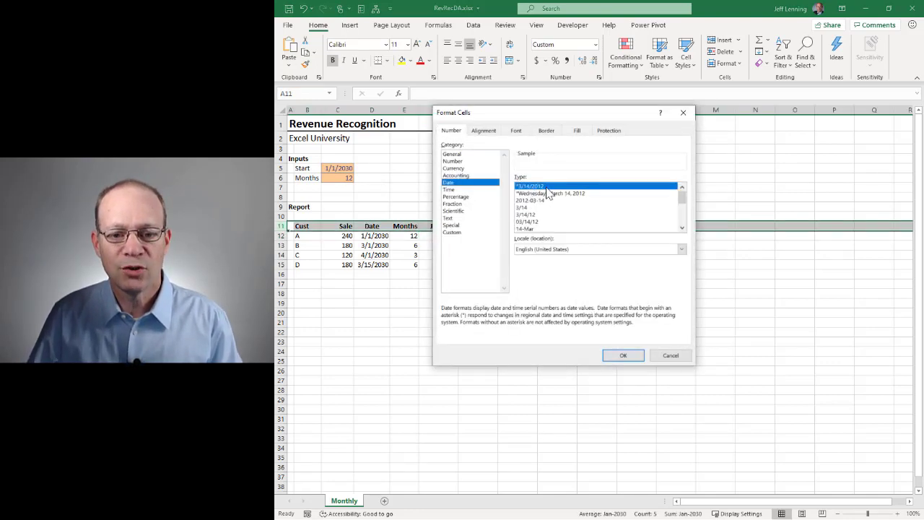
{"action": "left_click", "coordinate": [623, 355]}
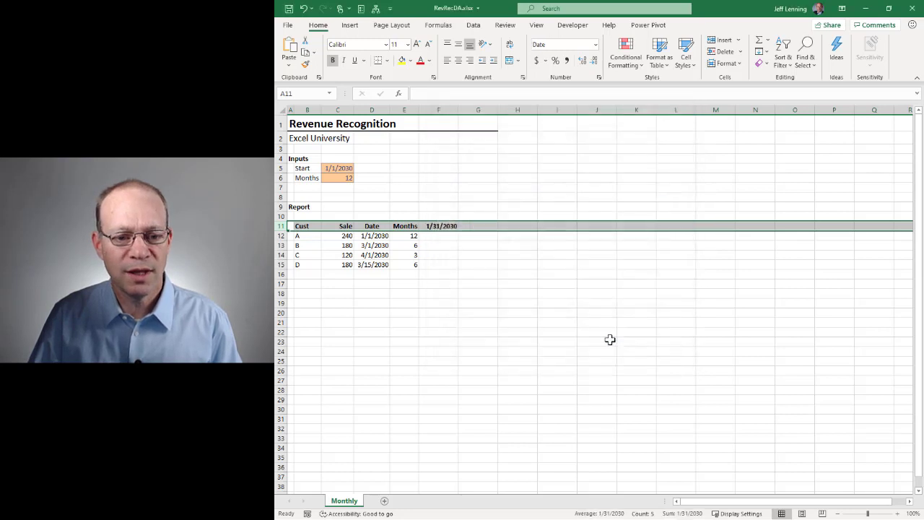
- Test the EOMONTH month offset in F11 with values 1 and 2
{"action": "left_click", "coordinate": [439, 225]}
{"action": "key", "text": "F2"}
{"action": "key", "text": "Left"}
{"action": "key", "text": "BackSpace"}
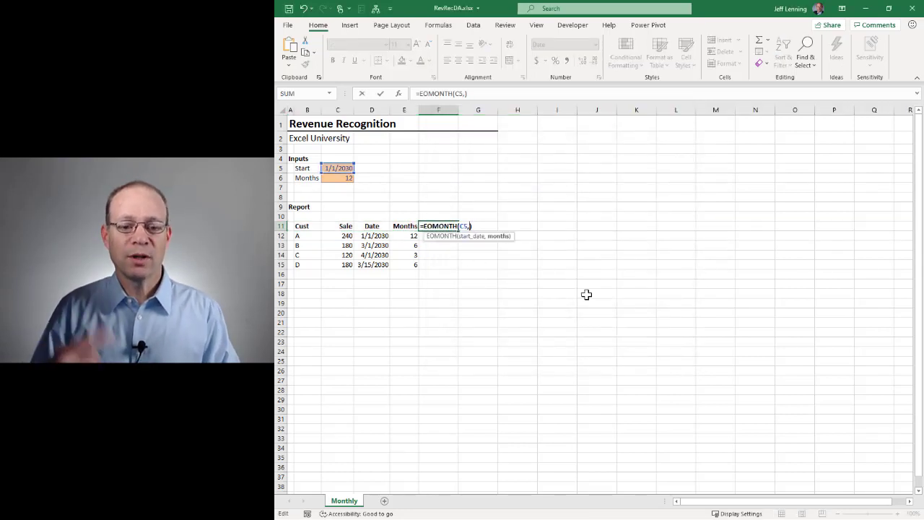
{"action": "type", "text": "1"}
{"action": "key", "text": "Return"}
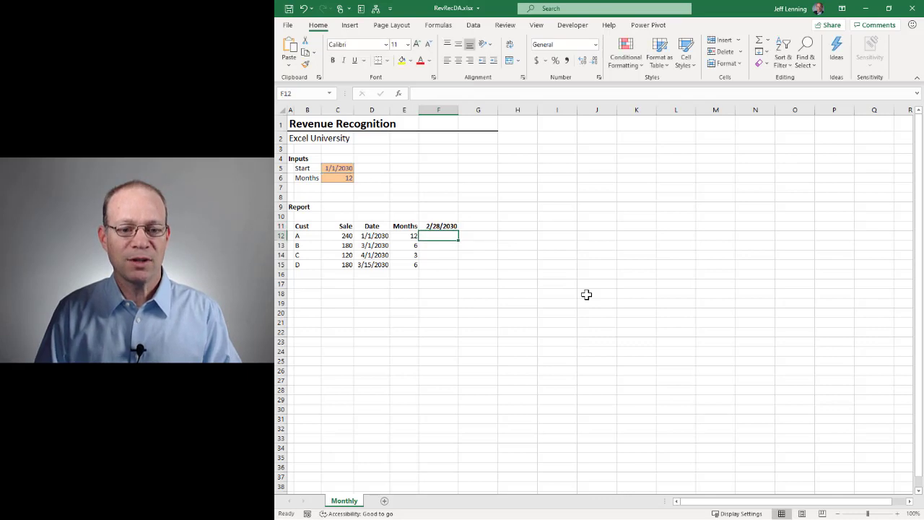
{"action": "key", "text": "Up"}
{"action": "key", "text": "F2"}
{"action": "key", "text": "Left"}
{"action": "key", "text": "BackSpace"}
{"action": "type", "text": "2"}
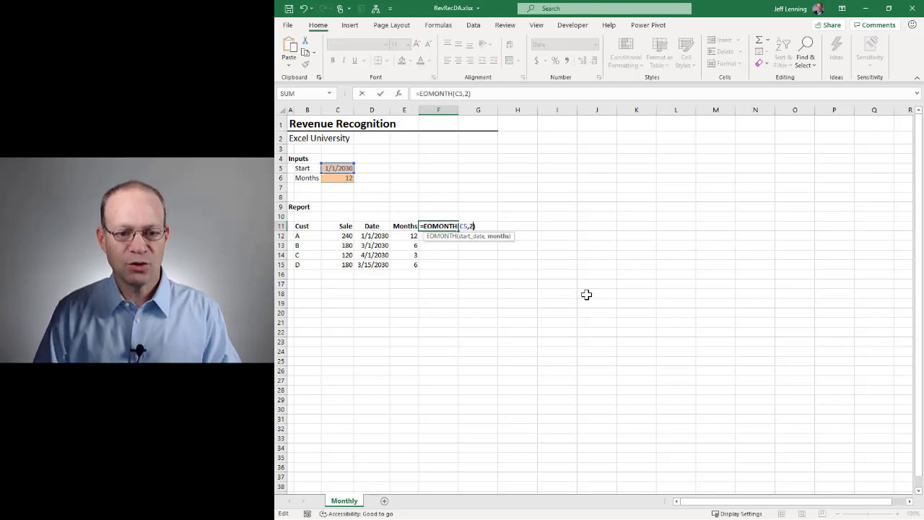
{"action": "key", "text": "Return"}
- Try a -12 month offset in F11, then restore it to 0
{"action": "key", "text": "Up"}
{"action": "key", "text": "F2"}
{"action": "key", "text": "Left"}
{"action": "key", "text": "BackSpace"}
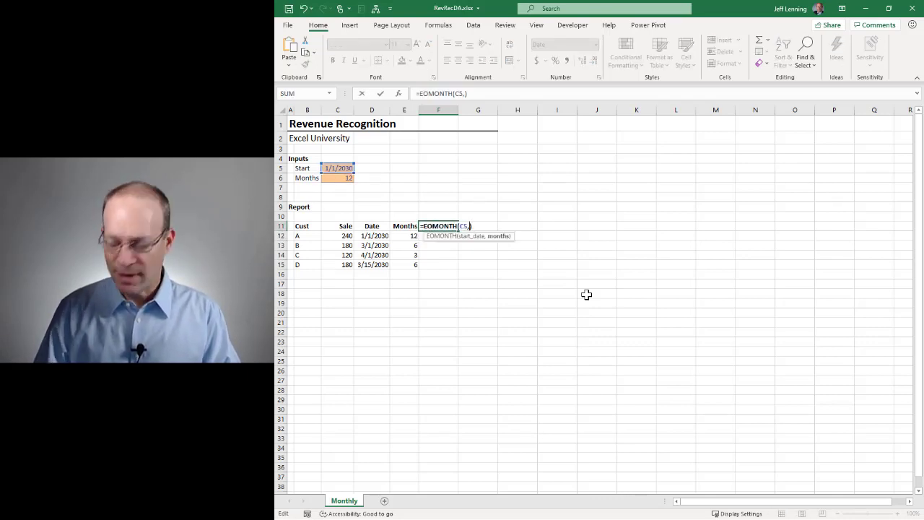
{"action": "type", "text": "-12"}
{"action": "key", "text": "Return"}
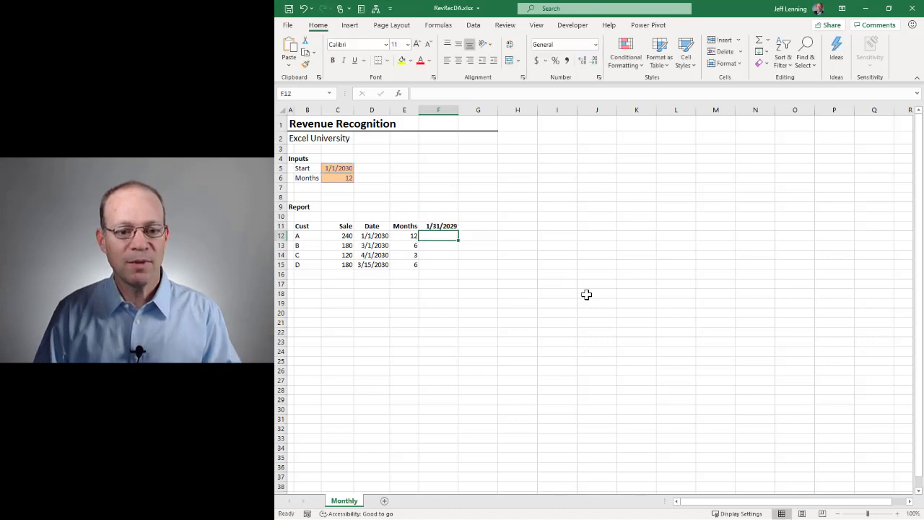
{"action": "key", "text": "Up"}
{"action": "key", "text": "F2"}
{"action": "key", "text": "Left"}
{"action": "key", "text": "BackSpace"}
{"action": "key", "text": "BackSpace"}
{"action": "key", "text": "BackSpace"}
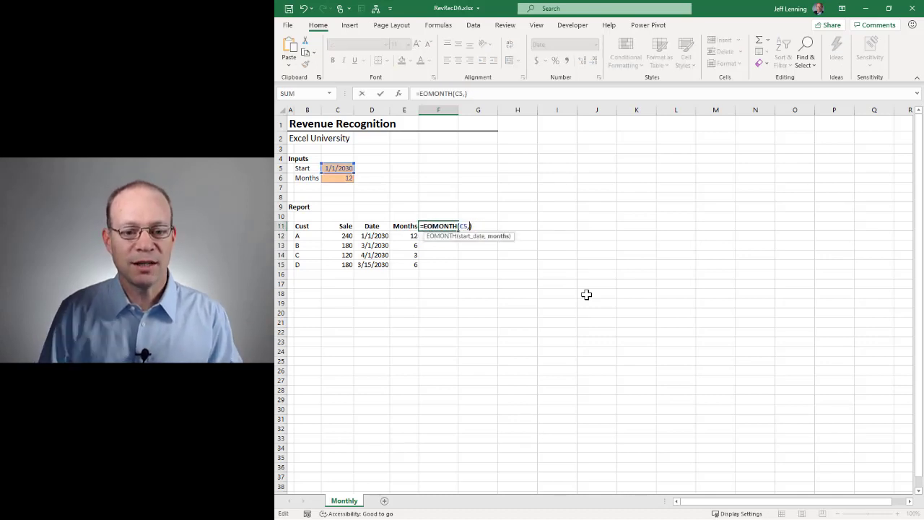
{"action": "type", "text": "0"}
{"action": "key", "text": "Return"}
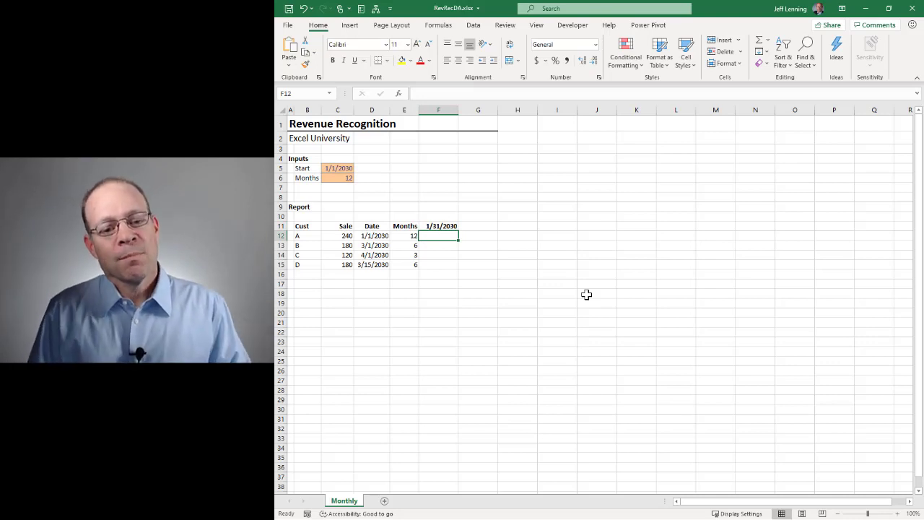
- Check the Months input and review =EOMONTH(C5,0) in F11 without changing it
{"action": "key", "text": "Up"}
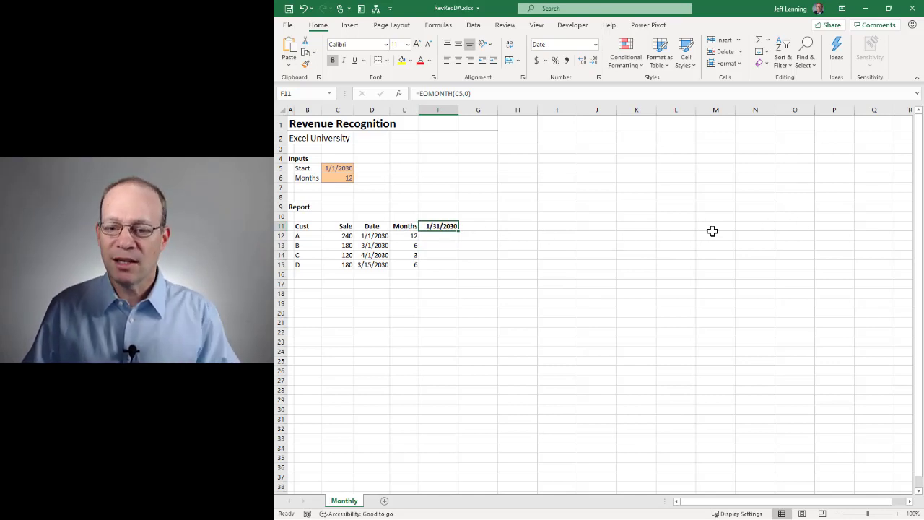
{"action": "left_click", "coordinate": [345, 179]}
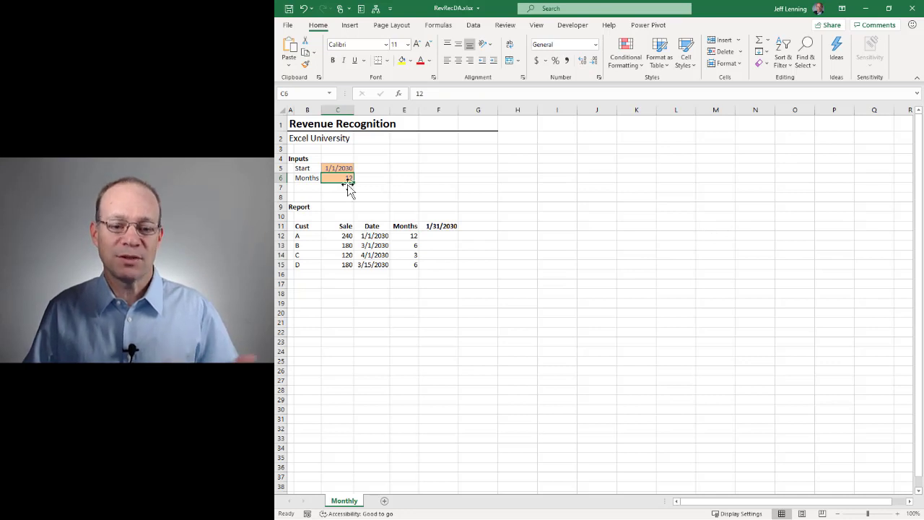
{"action": "left_click", "coordinate": [434, 225]}
{"action": "key", "text": "F2"}
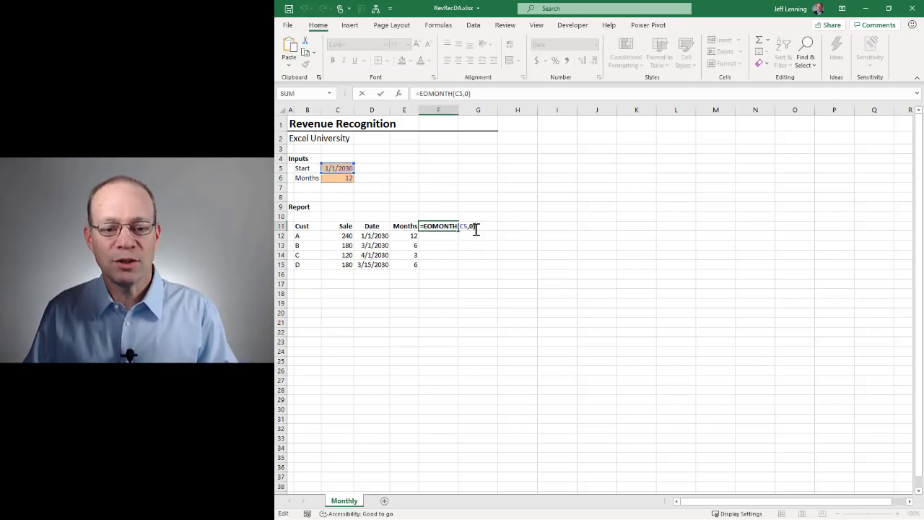
{"action": "left_click", "coordinate": [470, 226]}
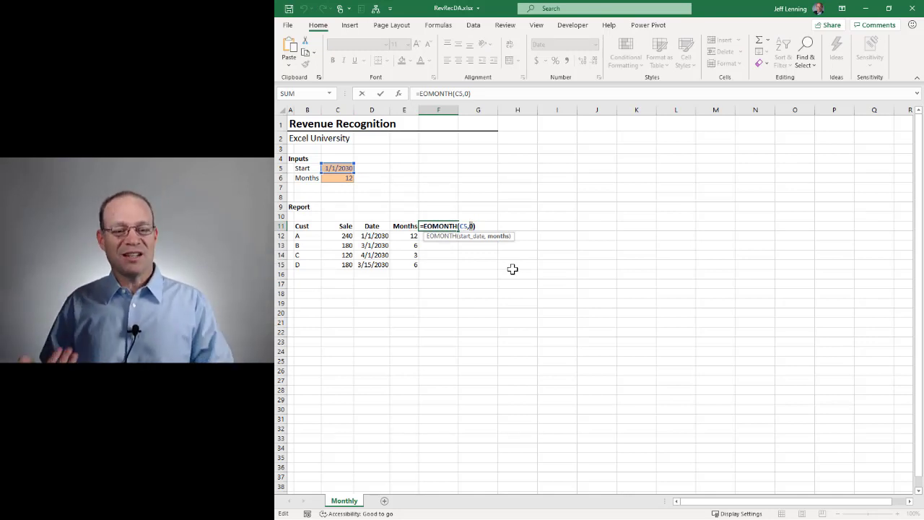
{"action": "key", "text": "Escape"}
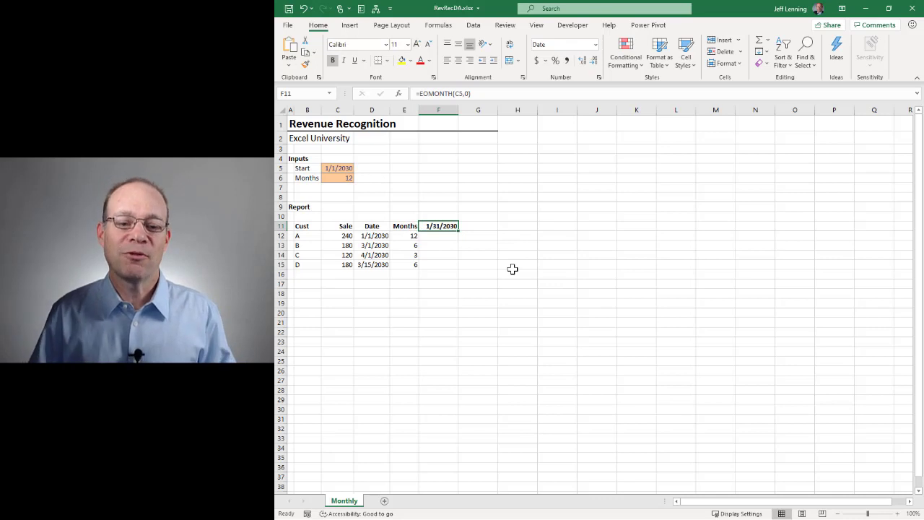
{"action": "key", "text": "Down"}
{"action": "key", "text": "Down"}
{"action": "key", "text": "Down"}
{"action": "key", "text": "Down"}
{"action": "key", "text": "Down"}
{"action": "key", "text": "Down"}
{"action": "key", "text": "Down"}
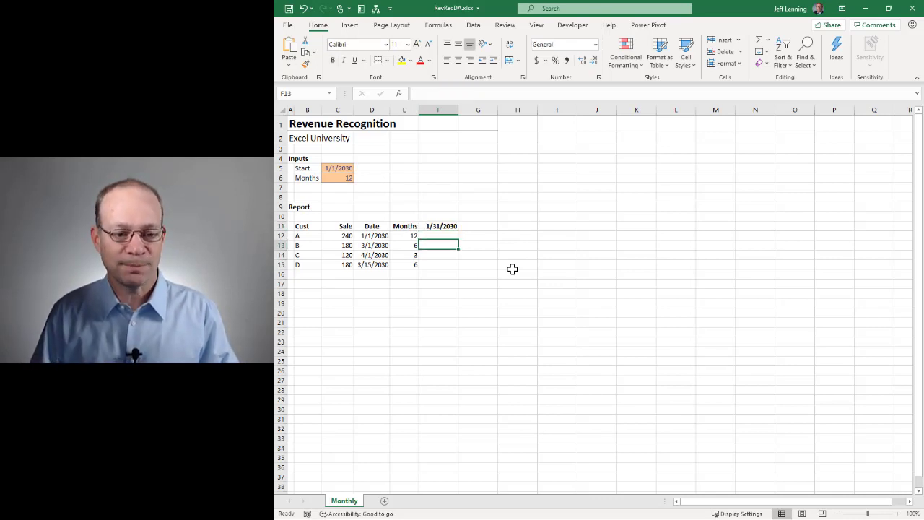
- Enter =SEQUENCE(1,C6,0) in F18 as a month-offset counter
{"action": "key", "text": "Left"}
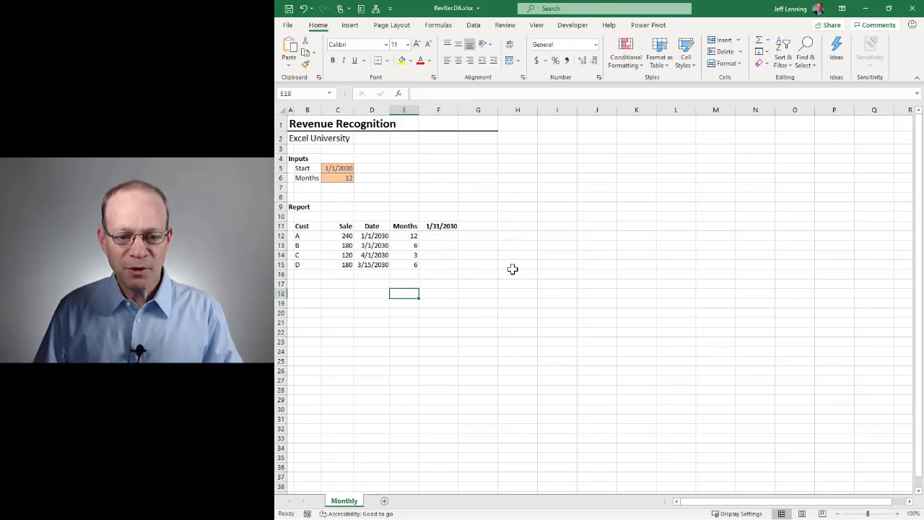
{"action": "key", "text": "Right"}
{"action": "type", "text": "=seq"}
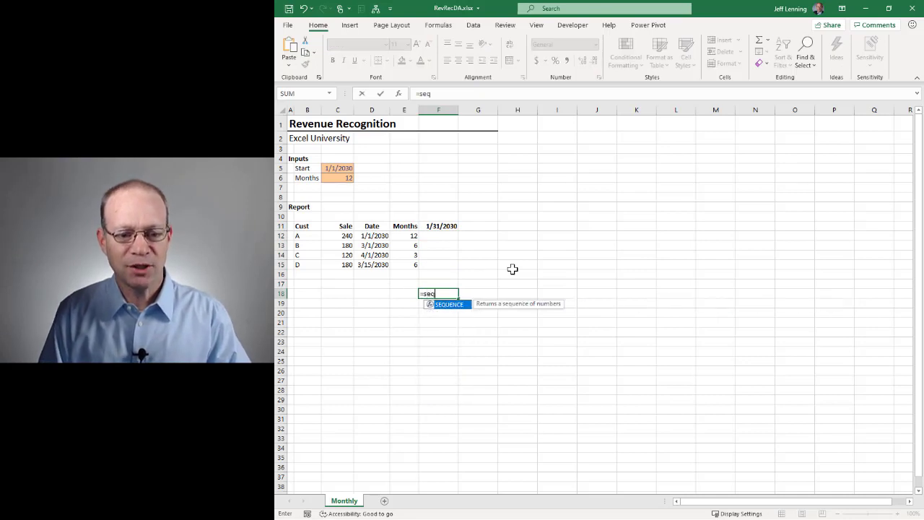
{"action": "key", "text": "Tab"}
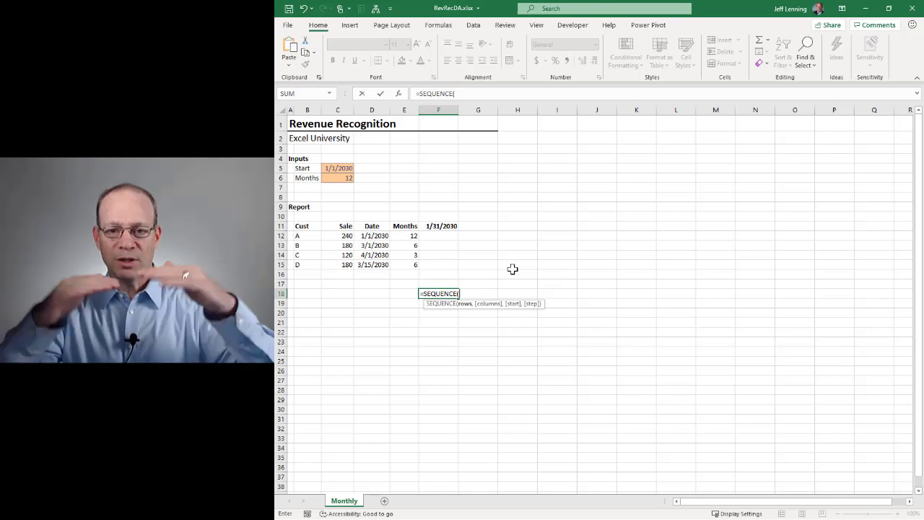
{"action": "type", "text": "1,"}
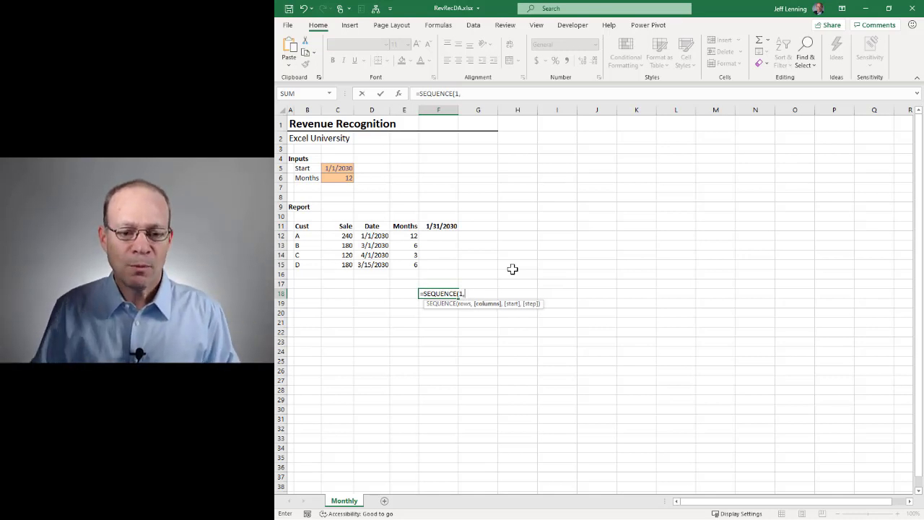
{"action": "left_click", "coordinate": [339, 178]}
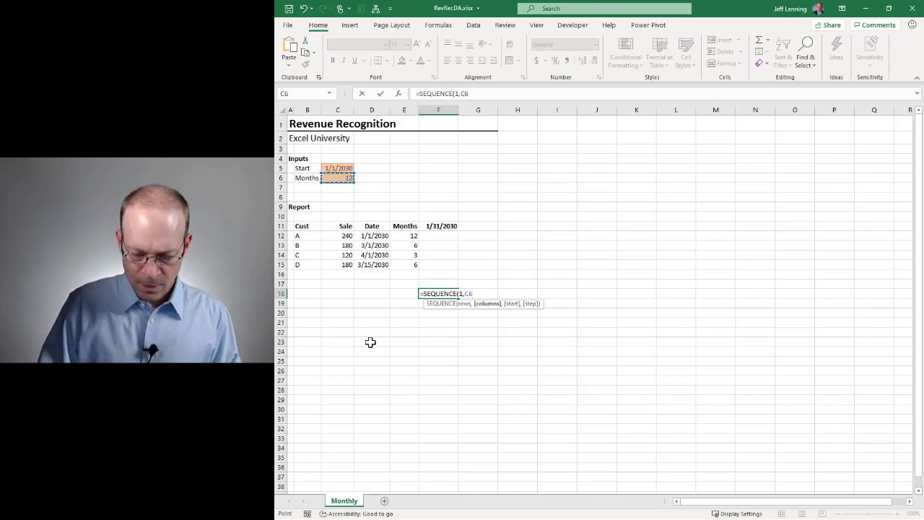
{"action": "type", "text": ","}
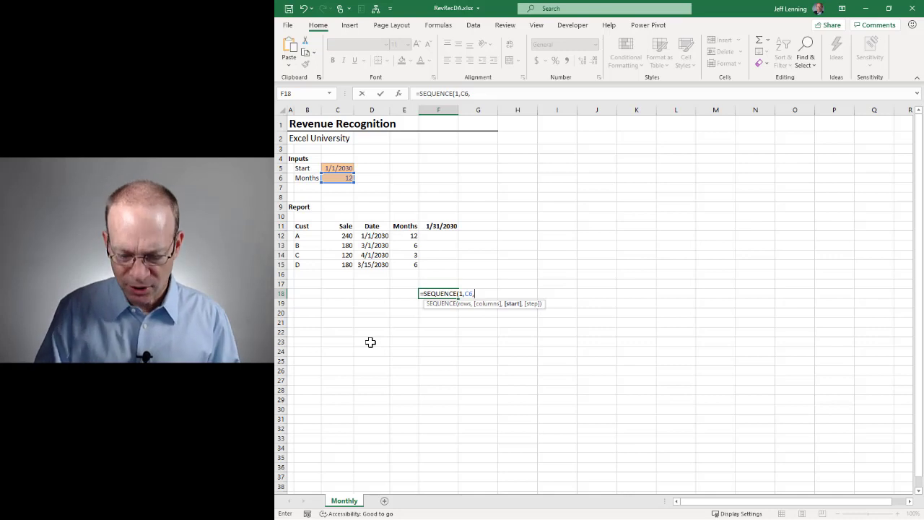
{"action": "type", "text": ","}
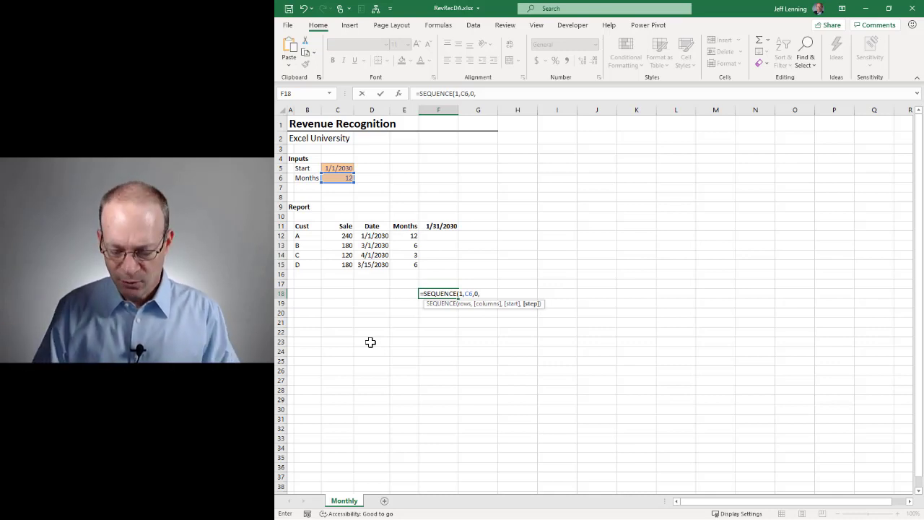
{"action": "key", "text": "BackSpace"}
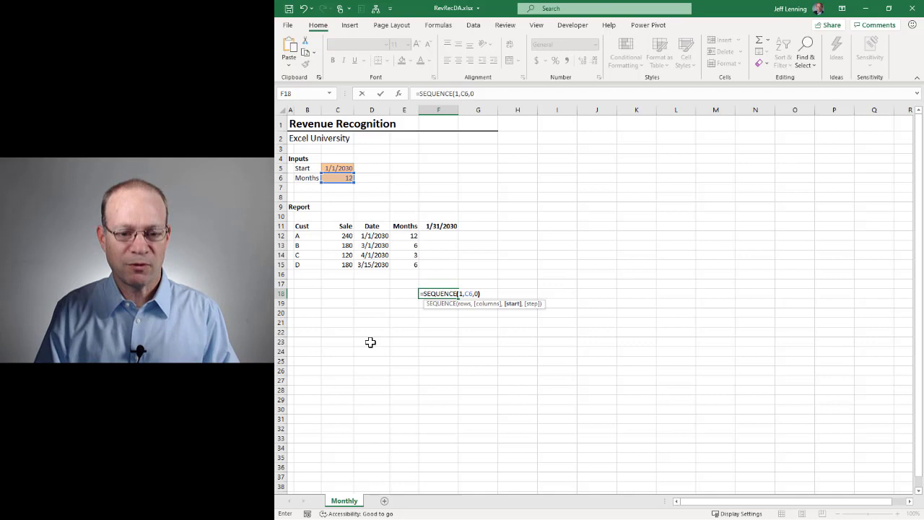
{"action": "type", "text": ")"}
{"action": "key", "text": "Return"}
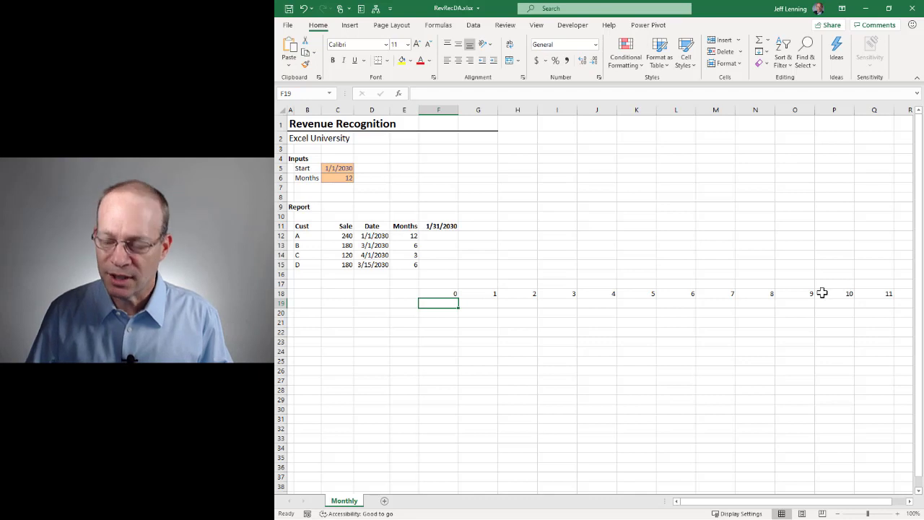
- Test the counter by setting Months in C6 to 3, 6, then 9
{"action": "left_click", "coordinate": [339, 178]}
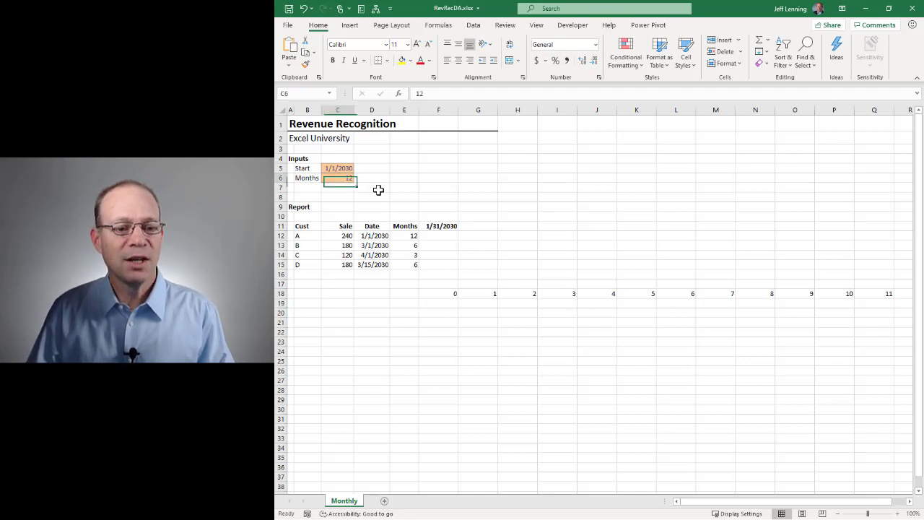
{"action": "type", "text": "3"}
{"action": "key", "text": "Return"}
{"action": "key", "text": "Up"}
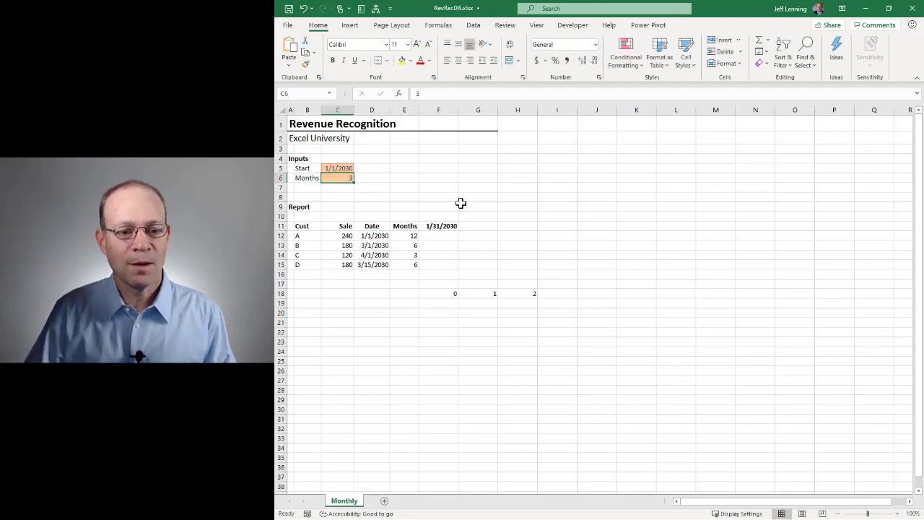
{"action": "type", "text": "6"}
{"action": "key", "text": "Return"}
{"action": "key", "text": "Up"}
{"action": "type", "text": "9"}
{"action": "key", "text": "Return"}
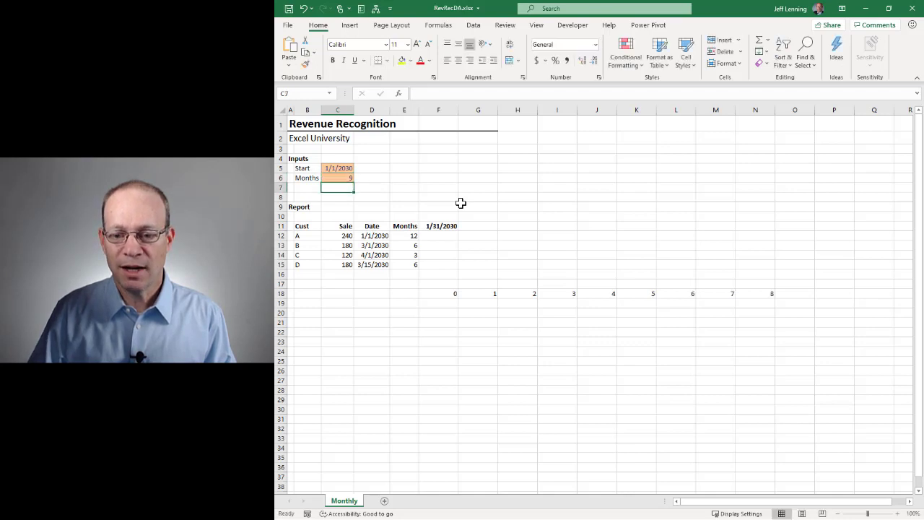
{"action": "key", "text": "Up"}
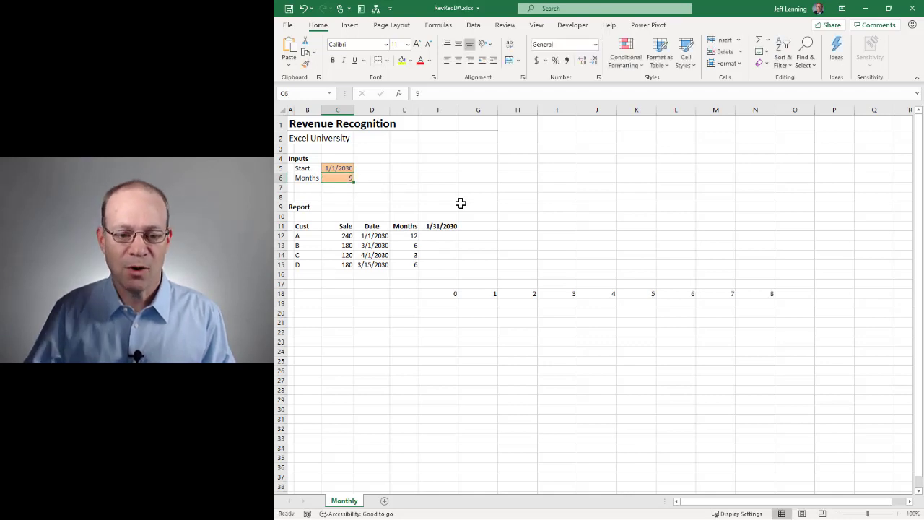
{"action": "left_click", "coordinate": [441, 293]}
- Change F11 to =EOMONTH(C5,SEQUENCE(1,C6,0)) and delete the row 18 counter F18:N18
{"action": "key", "text": "F2"}
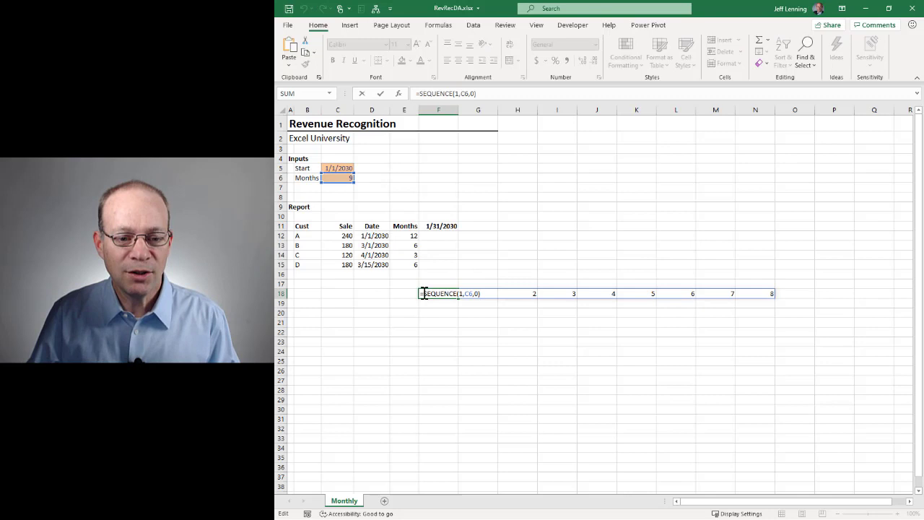
{"action": "left_click_drag", "start_coordinate": [423, 293], "coordinate": [486, 293]}
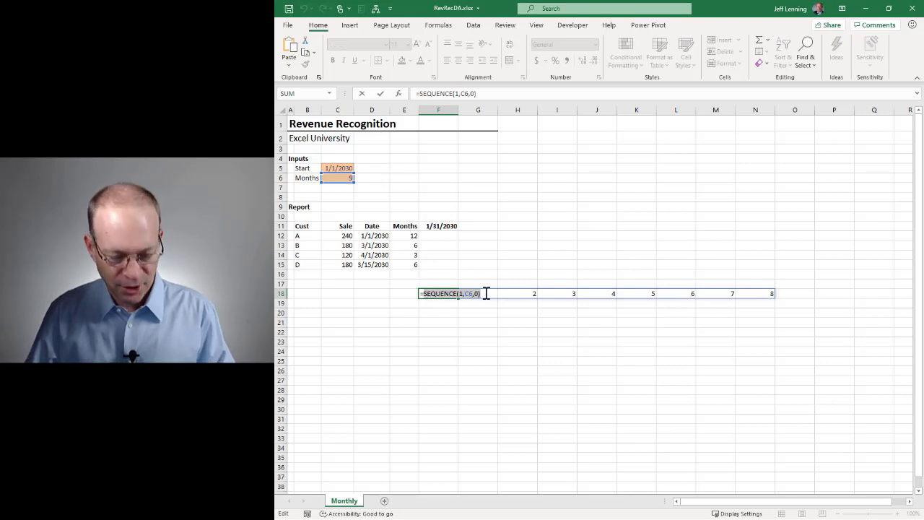
{"action": "key", "text": "Escape"}
{"action": "double_click", "coordinate": [443, 226]}
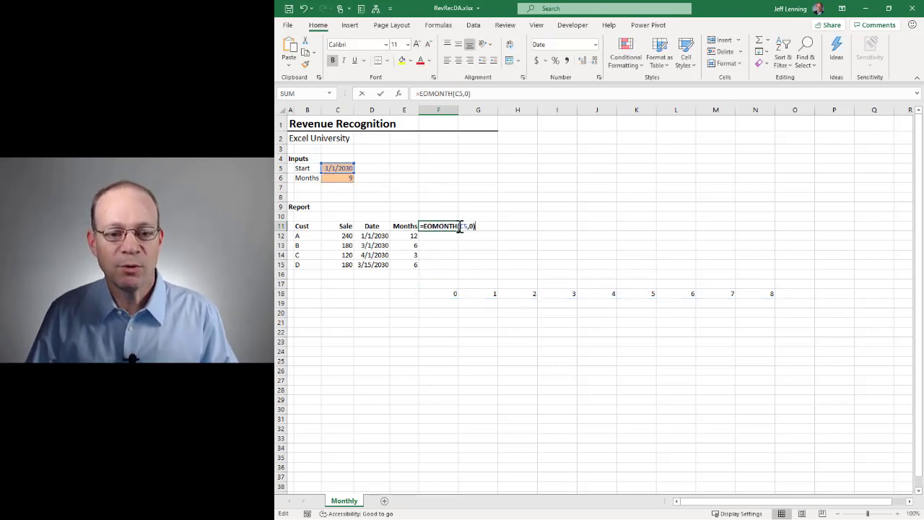
{"action": "left_click", "coordinate": [475, 226]}
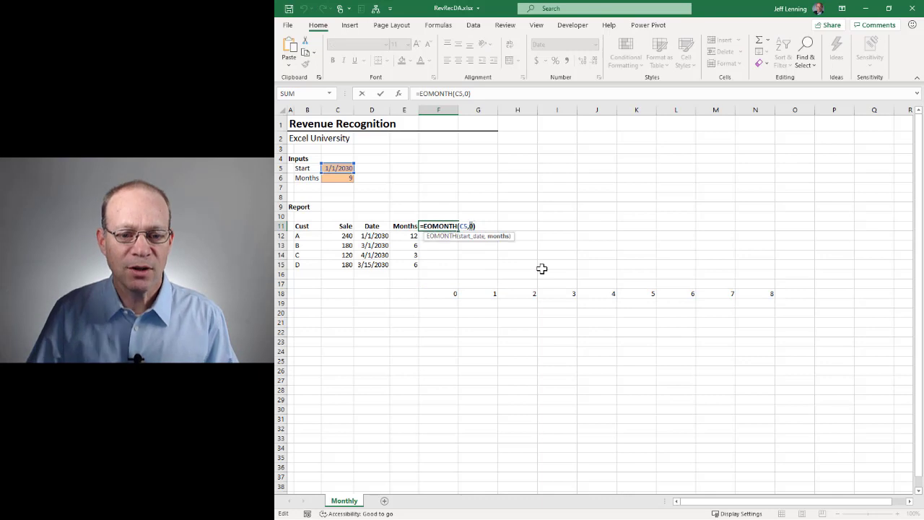
{"action": "key", "text": "BackSpace"}
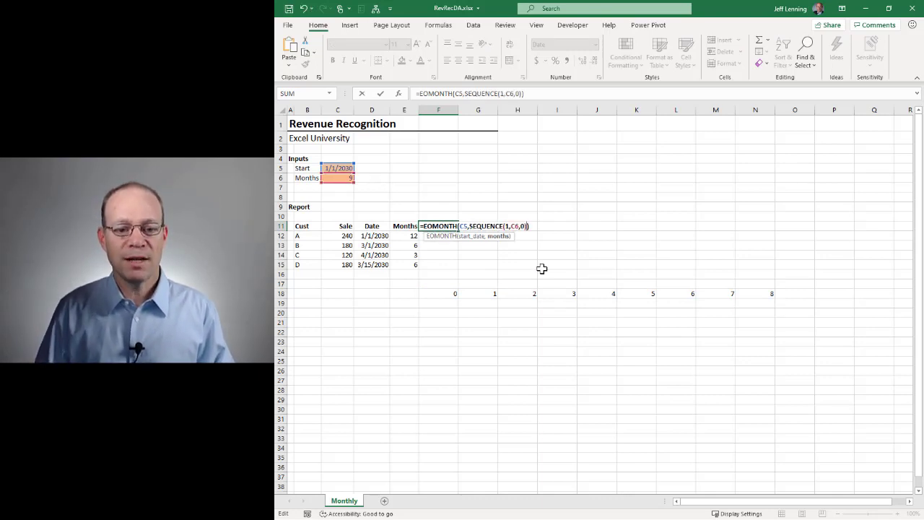
{"action": "key", "text": "Return"}
{"action": "left_click_drag", "start_coordinate": [449, 294], "coordinate": [745, 294]}
{"action": "key", "text": "Delete"}
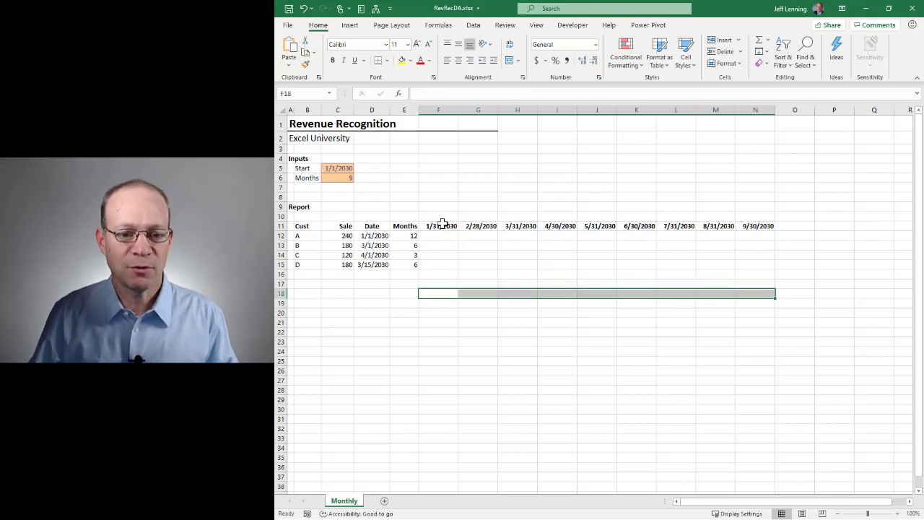
- Try Months 3, then Start 4/1/2030 with Months 9
{"action": "left_click", "coordinate": [339, 178]}
{"action": "type", "text": "3"}
{"action": "key", "text": "Return"}
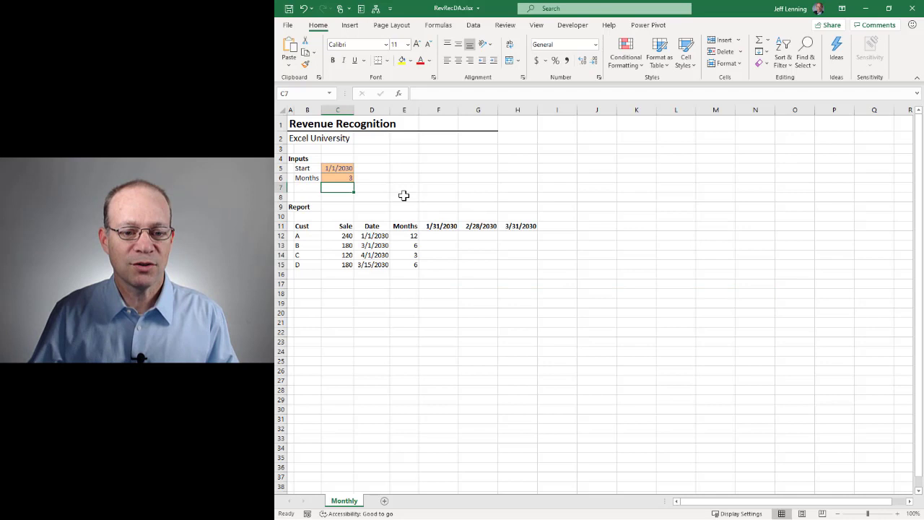
{"action": "left_click", "coordinate": [340, 169]}
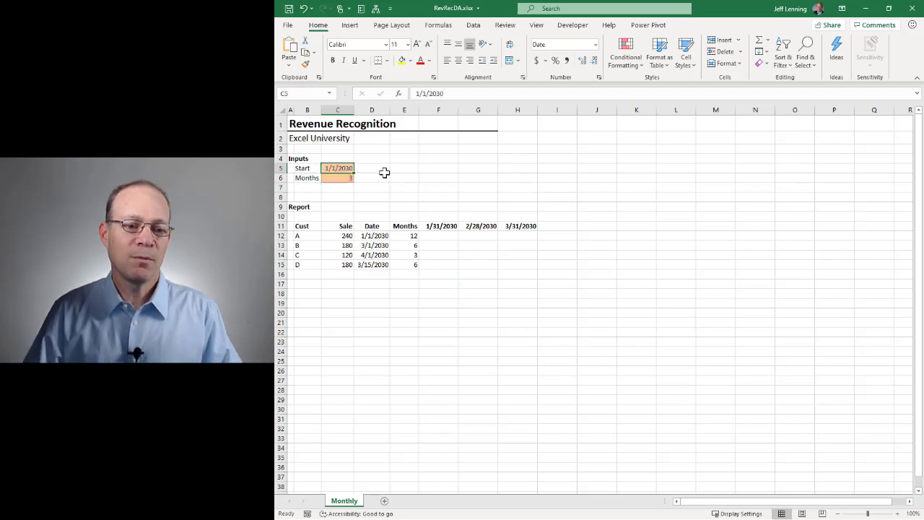
{"action": "type", "text": "4/1/2030"}
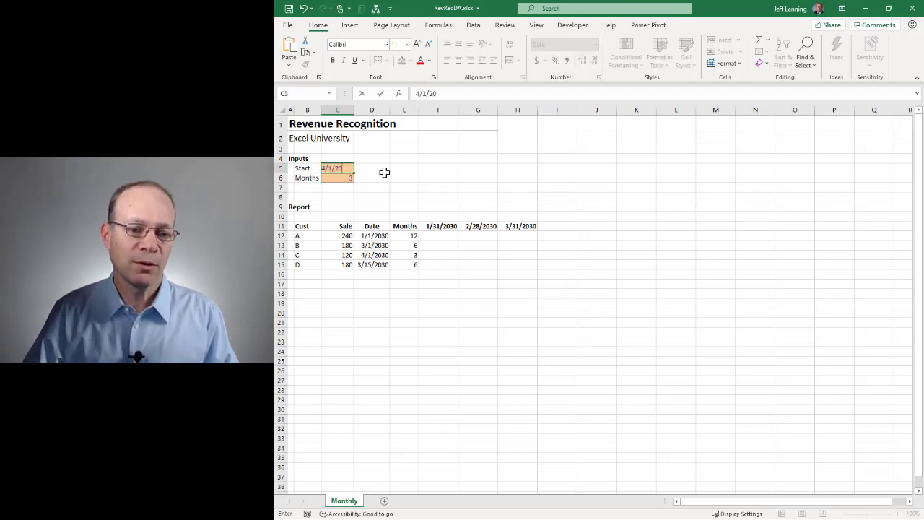
{"action": "key", "text": "Return"}
{"action": "type", "text": "9"}
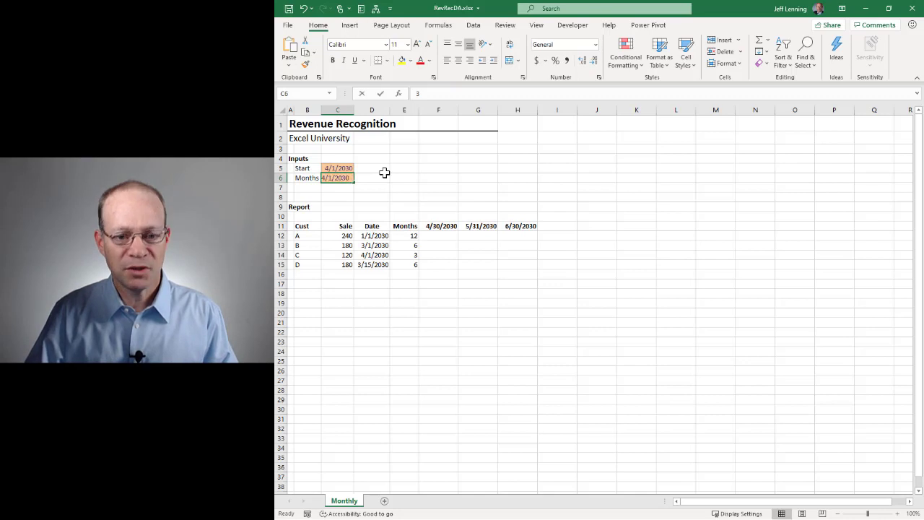
{"action": "key", "text": "Return"}
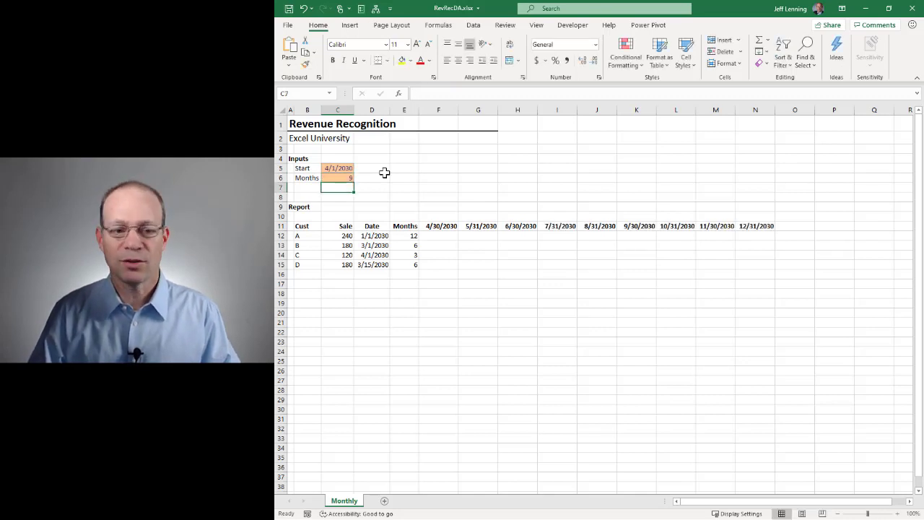
- Restore Start to 1/1/2030 and Months to 12, fixing a mistyped 152
{"action": "key", "text": "Up"}
{"action": "key", "text": "Up"}
{"action": "type", "text": "1/1/2030"}
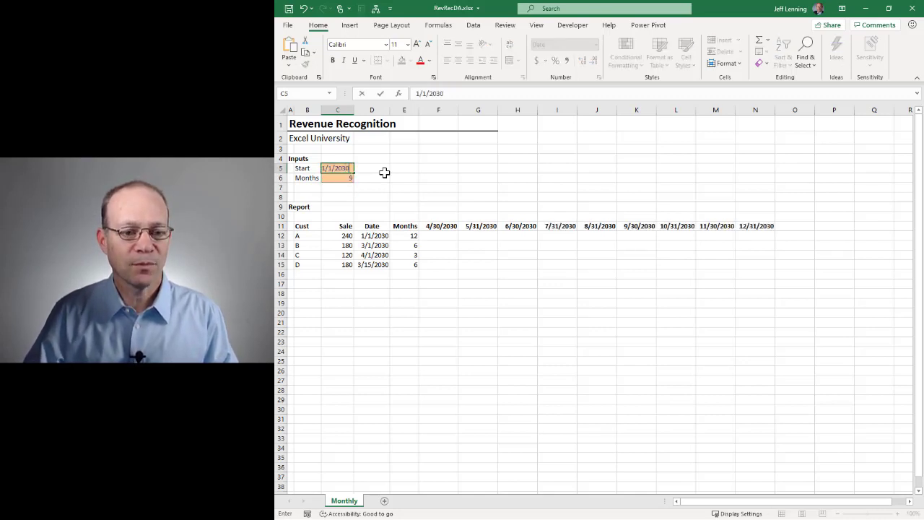
{"action": "key", "text": "Return"}
{"action": "type", "text": "152"}
{"action": "key", "text": "Return"}
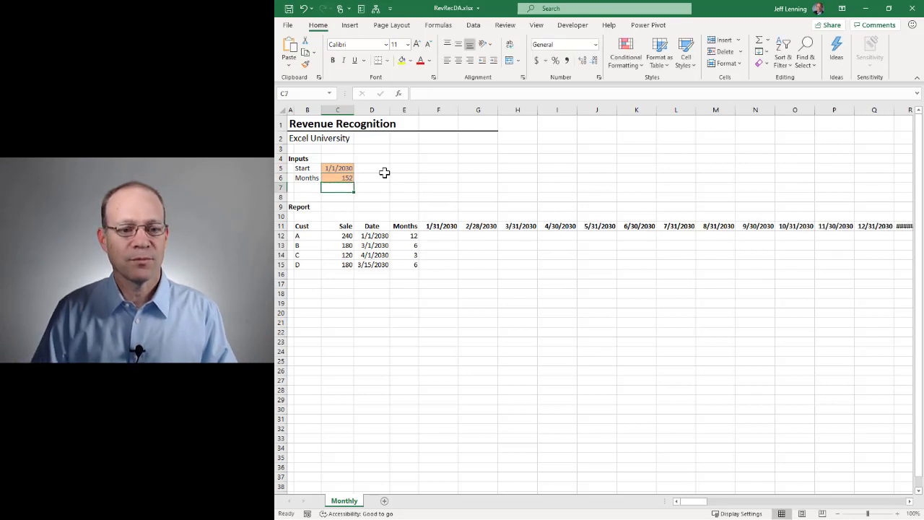
{"action": "key", "text": "Up"}
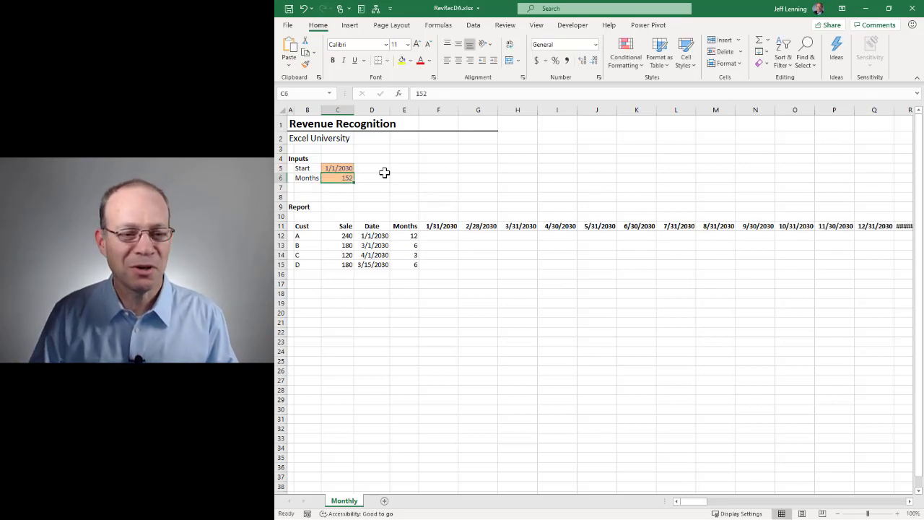
{"action": "type", "text": "12"}
{"action": "key", "text": "Return"}
{"action": "key", "text": "Down"}
{"action": "key", "text": "Down"}
{"action": "key", "text": "Down"}
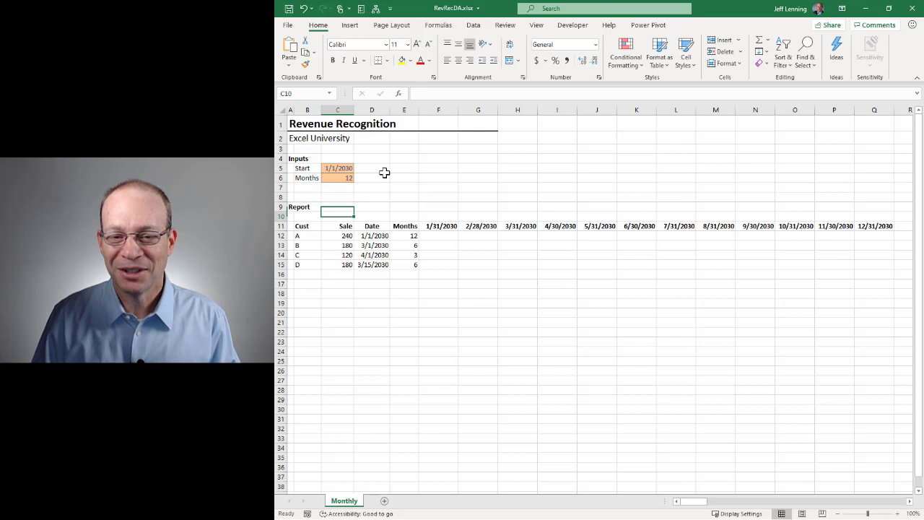
{"action": "key", "text": "Right"}
{"action": "key", "text": "Right"}
{"action": "key", "text": "Right"}
{"action": "key", "text": "Down"}
{"action": "key", "text": "Down"}
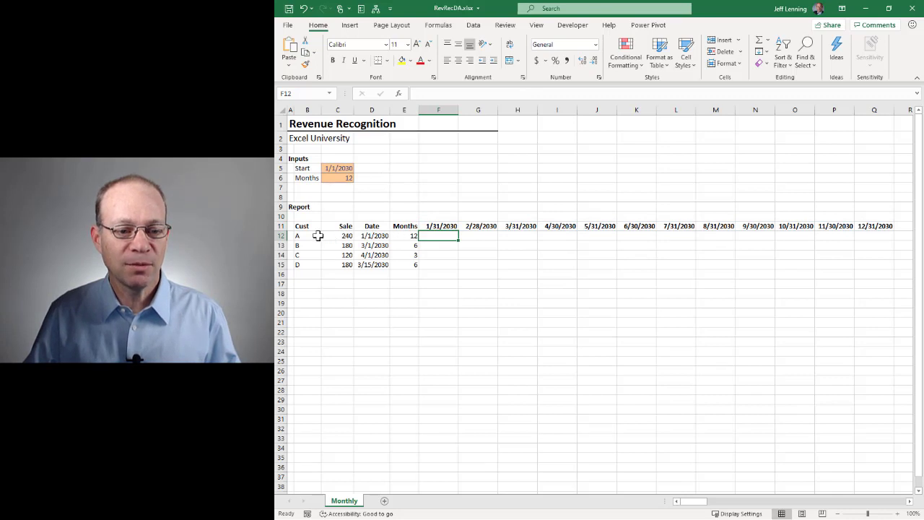
{"action": "left_click_drag", "start_coordinate": [435, 236], "coordinate": [864, 264]}
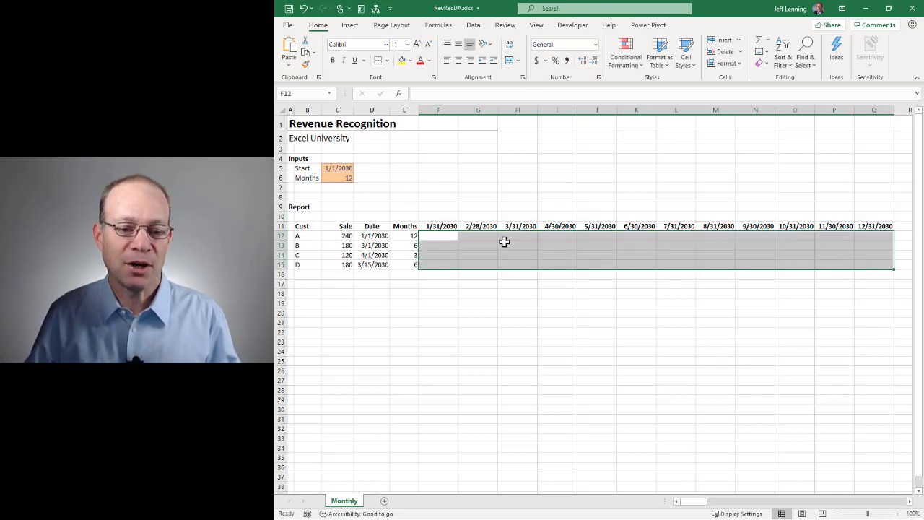
{"action": "key", "text": "shift+BackSpace"}
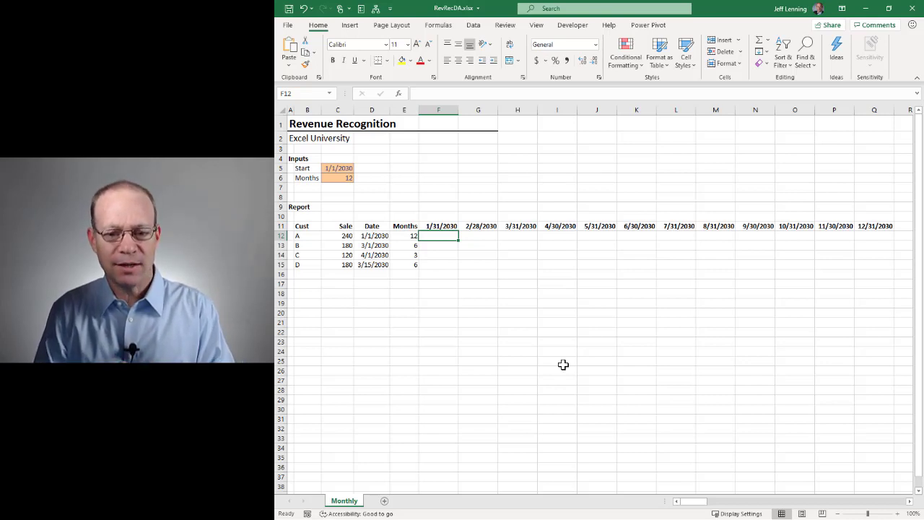
{"action": "left_click", "coordinate": [446, 225]}
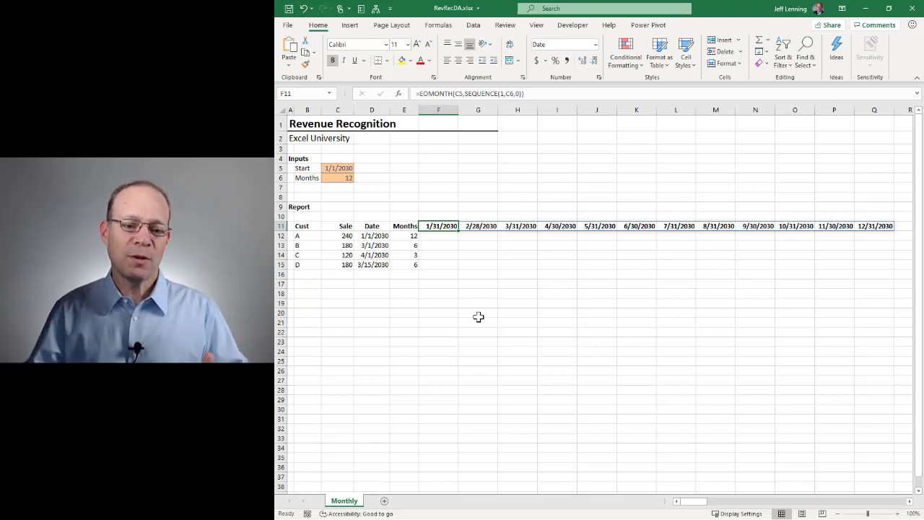
{"action": "left_click", "coordinate": [375, 236]}
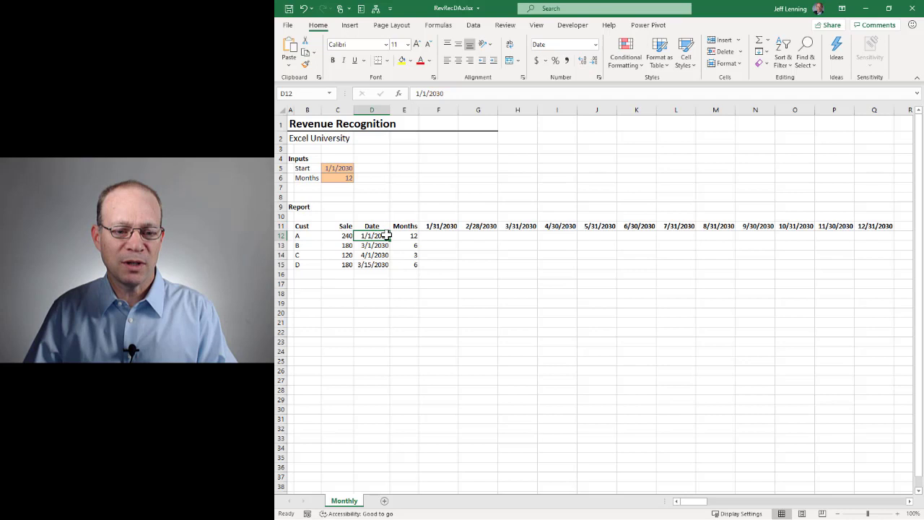
- Insert a new column F and give it the heading SubEnd
{"action": "left_click", "coordinate": [444, 110]}
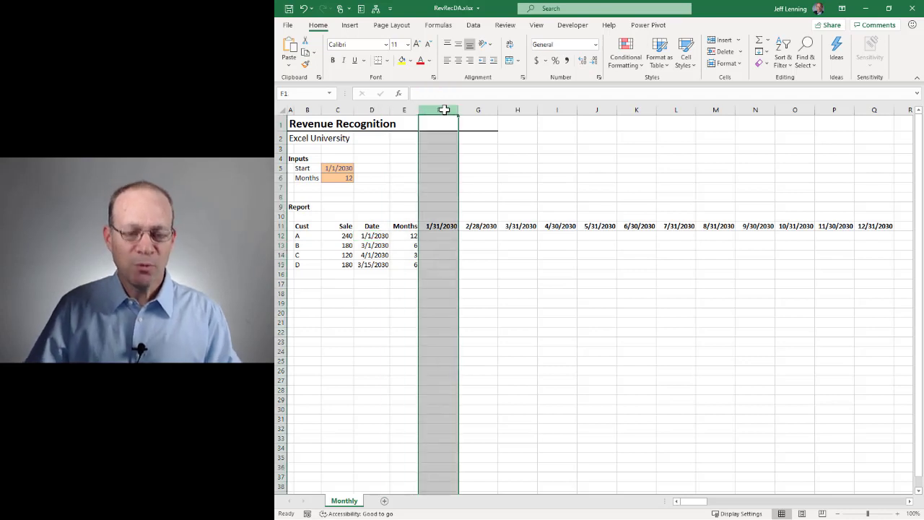
{"action": "key", "text": "ctrl+shift+plus"}
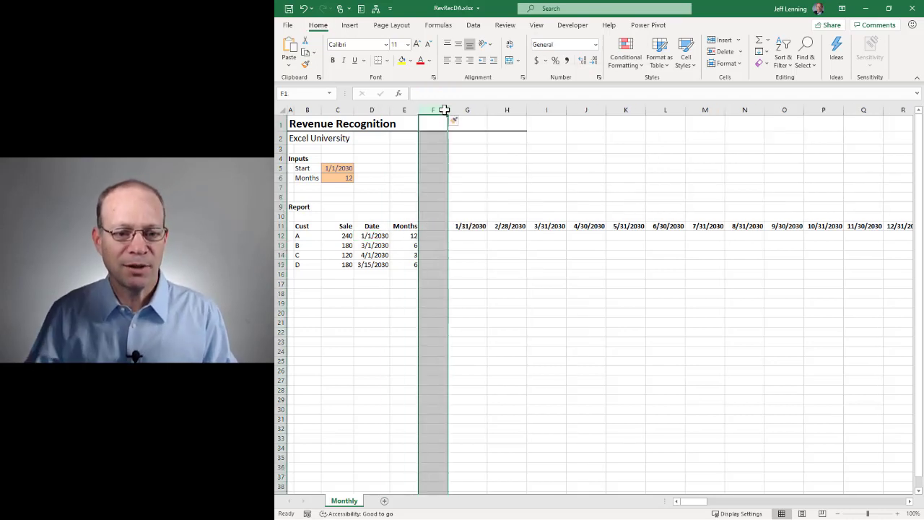
{"action": "left_click", "coordinate": [436, 225]}
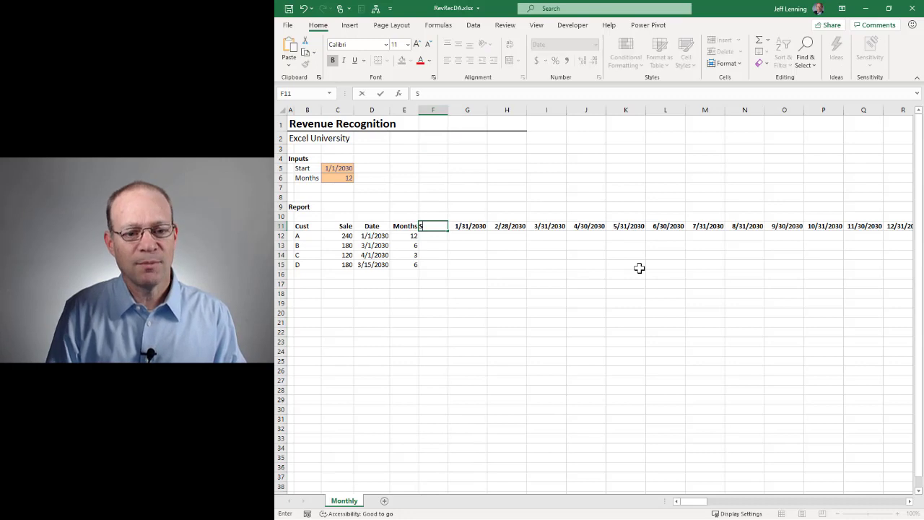
{"action": "type", "text": "SubEnd"}
{"action": "key", "text": "Return"}
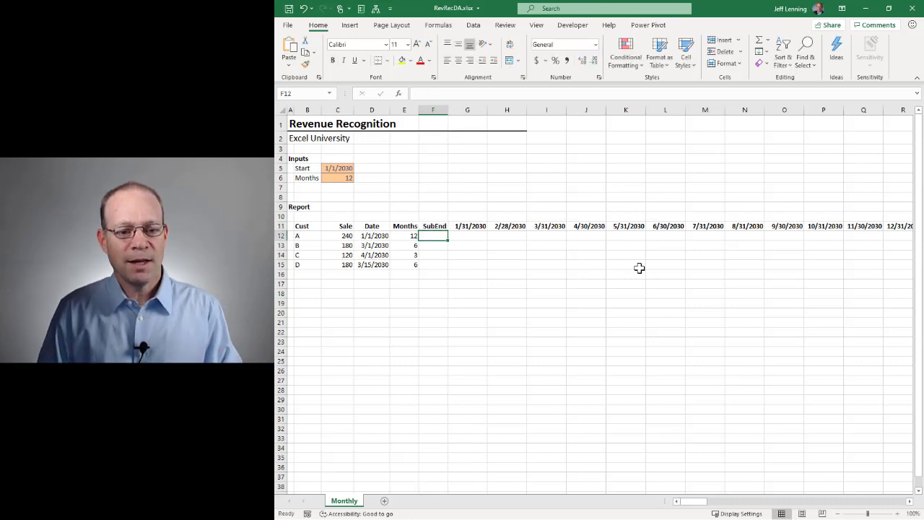
- Enter =EOMONTH(D12,E12) in F12, format it as a date and widen column F
{"action": "type", "text": "=EOMONTH("}
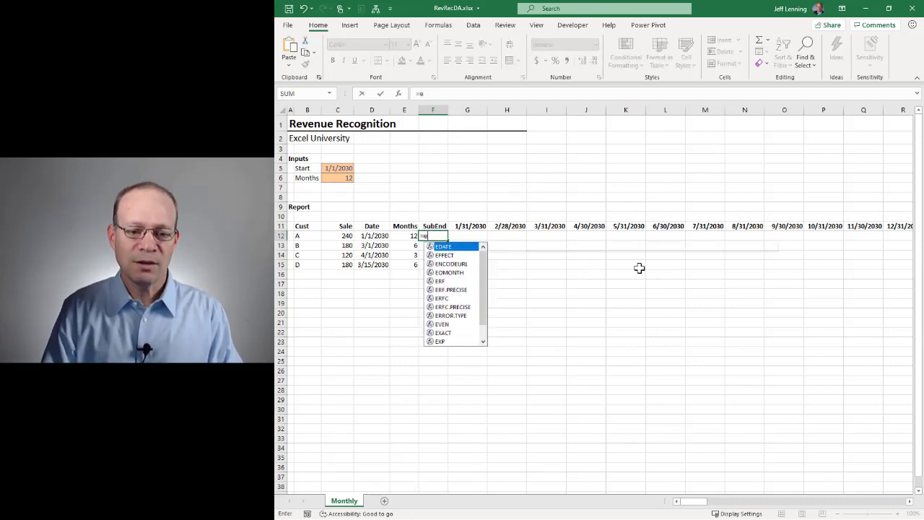
{"action": "left_click", "coordinate": [370, 236]}
{"action": "type", "text": ","}
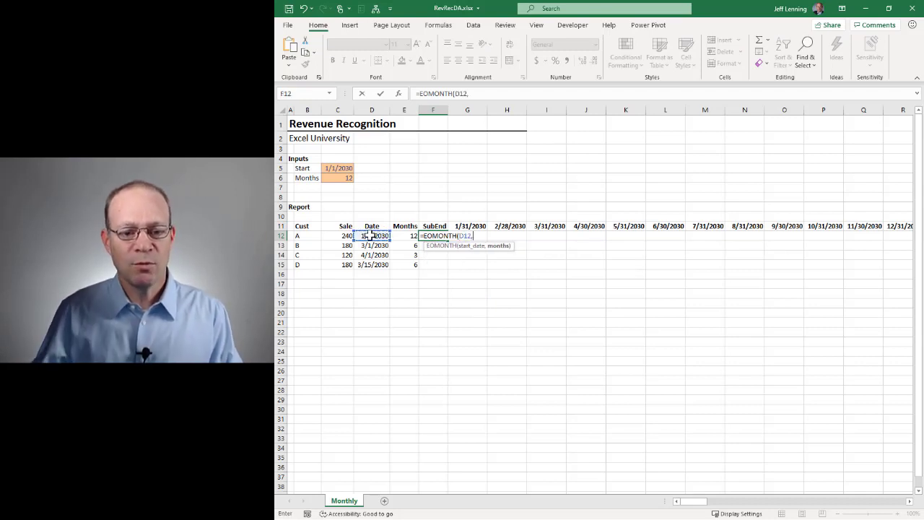
{"action": "left_click", "coordinate": [404, 235]}
{"action": "type", "text": ")"}
{"action": "key", "text": "Return"}
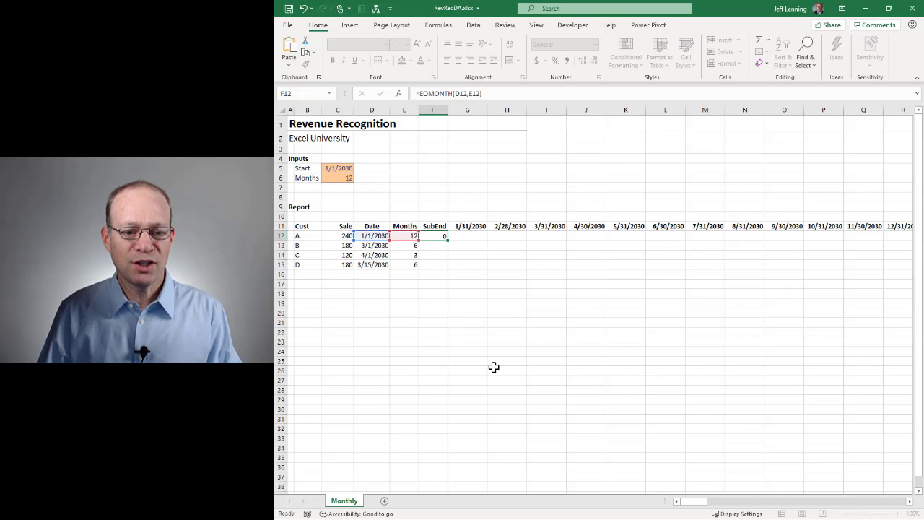
{"action": "left_click", "coordinate": [430, 235]}
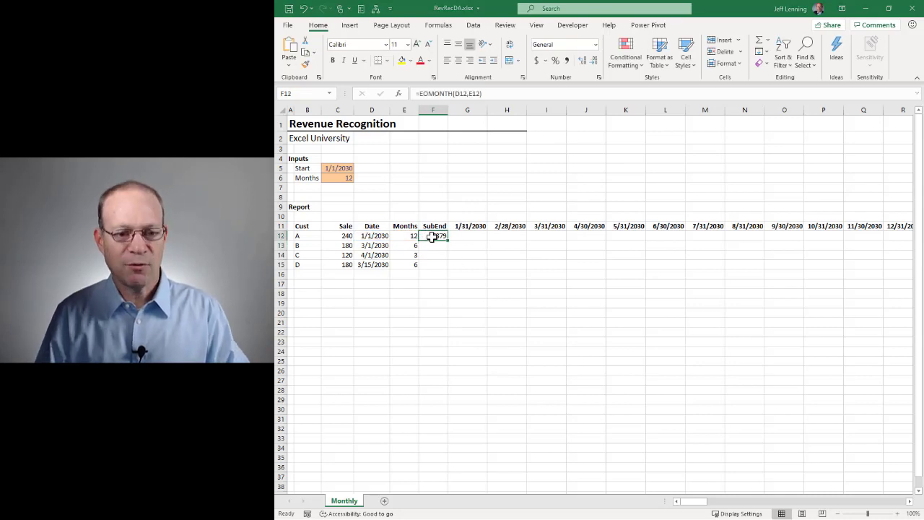
{"action": "key", "text": "ctrl+1"}
{"action": "key", "text": "Down"}
{"action": "key", "text": "Down"}
{"action": "key", "text": "Down"}
{"action": "key", "text": "Down"}
{"action": "key", "text": "Return"}
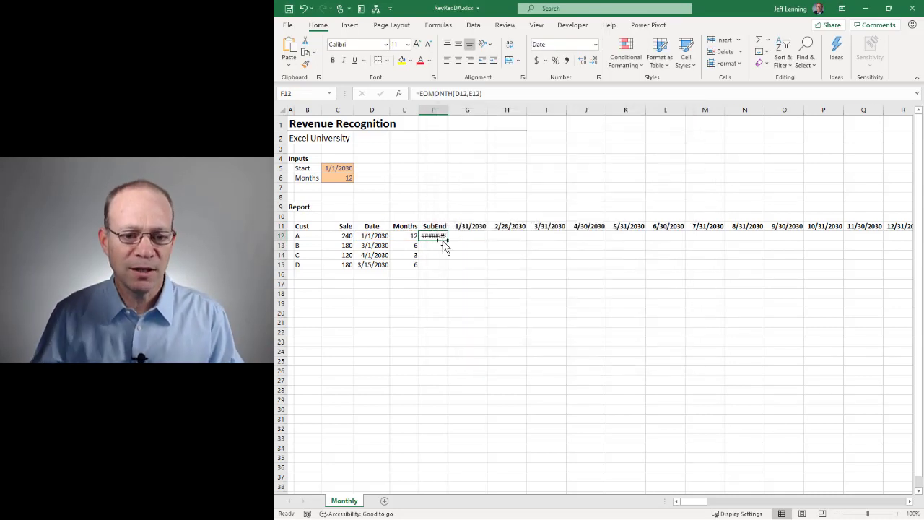
{"action": "left_click_drag", "start_coordinate": [453, 112], "coordinate": [460, 112]}
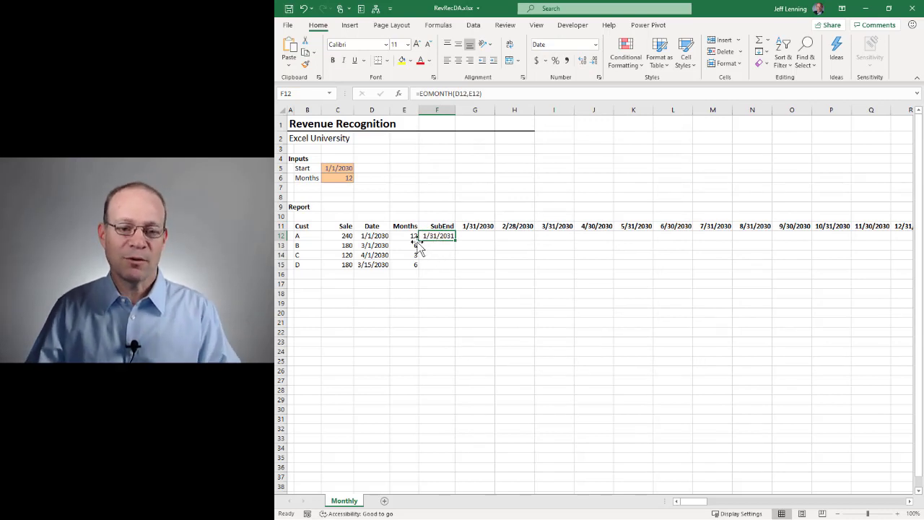
- Correct F12 to =EOMONTH(D12,E12-1) so it shows 12/31/2030, widening column F
{"action": "key", "text": "F2"}
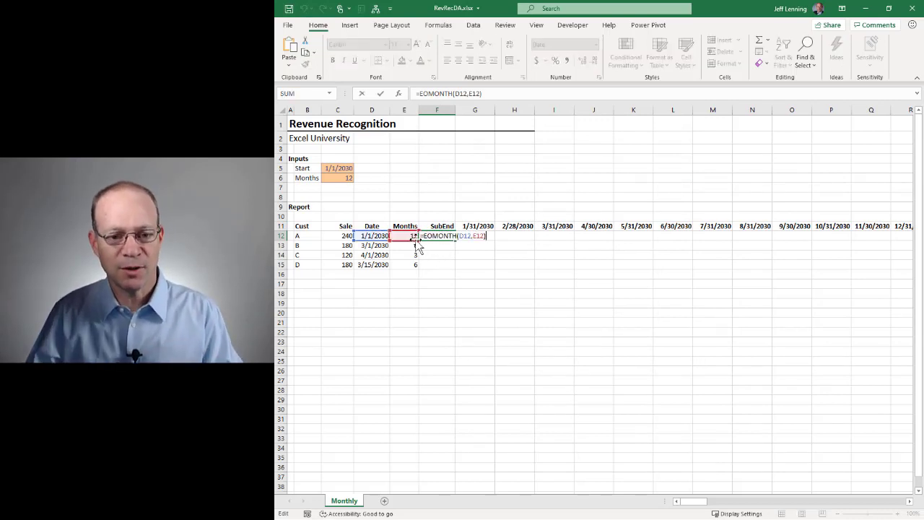
{"action": "type", "text": "-1"}
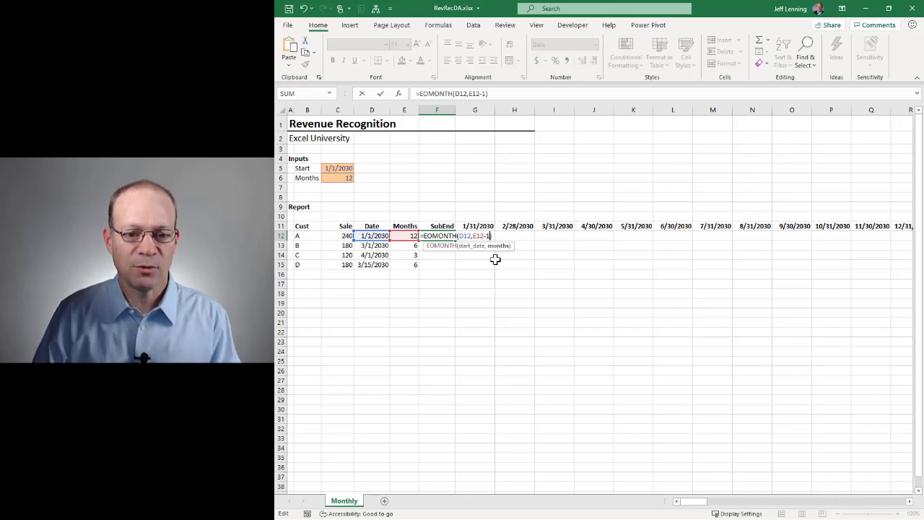
{"action": "key", "text": "ctrl+Return"}
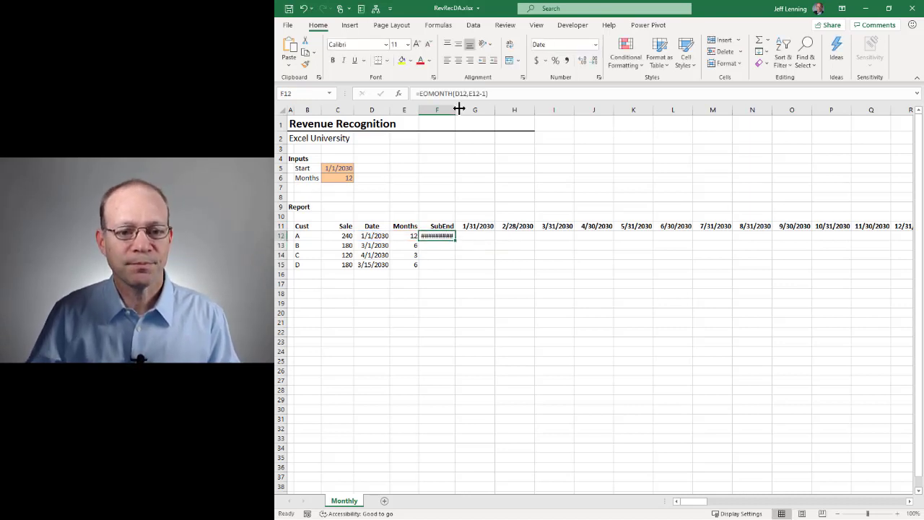
{"action": "left_click_drag", "start_coordinate": [456, 109], "coordinate": [462, 110]}
- Fill F12's EOMONTH end-date formula down to F15 and check each customer's start, months and end date
{"action": "left_click_drag", "start_coordinate": [462, 243], "coordinate": [463, 269]}
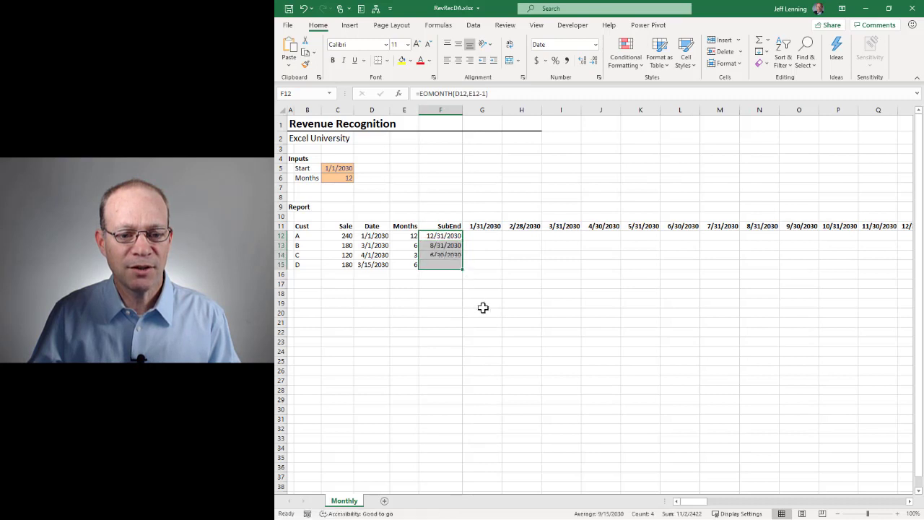
{"action": "left_click", "coordinate": [371, 236]}
{"action": "left_click", "coordinate": [407, 236]}
{"action": "left_click", "coordinate": [439, 236]}
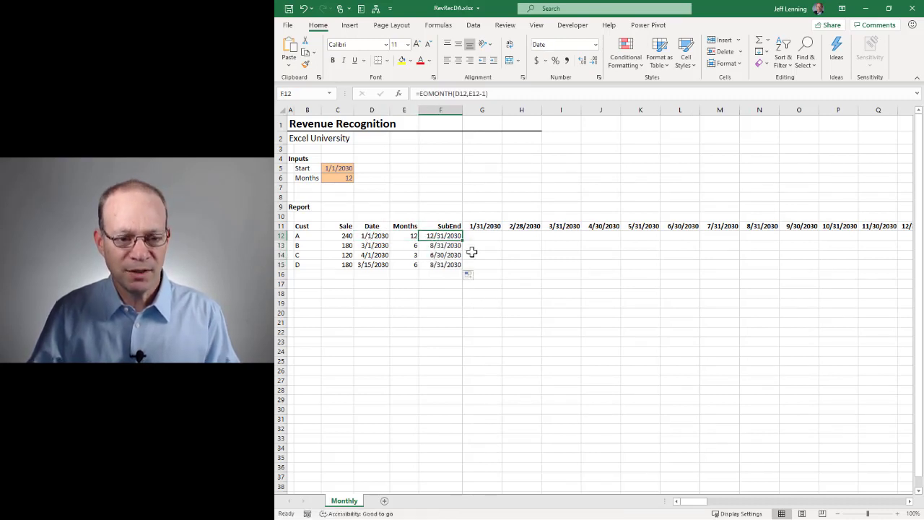
{"action": "left_click", "coordinate": [368, 246]}
{"action": "left_click", "coordinate": [407, 245]}
{"action": "left_click", "coordinate": [439, 246]}
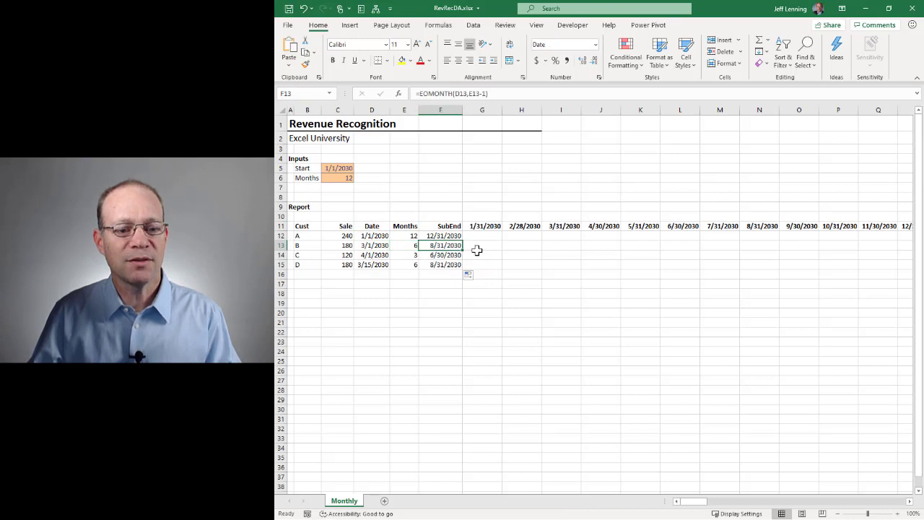
{"action": "left_click", "coordinate": [368, 255]}
{"action": "left_click", "coordinate": [437, 255]}
{"action": "left_click", "coordinate": [363, 265]}
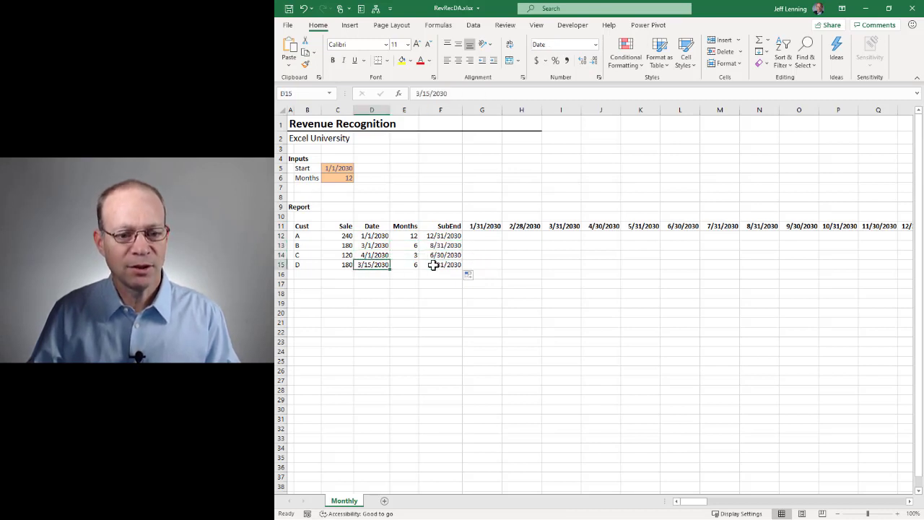
{"action": "left_click", "coordinate": [436, 265]}
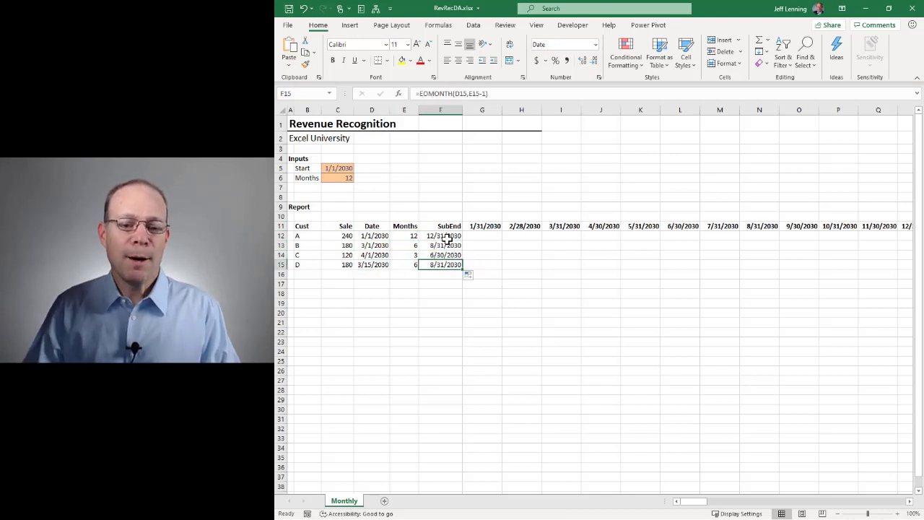
- Review customer A's EOMONTH formula and the month-header formula without changing them
{"action": "double_click", "coordinate": [437, 236]}
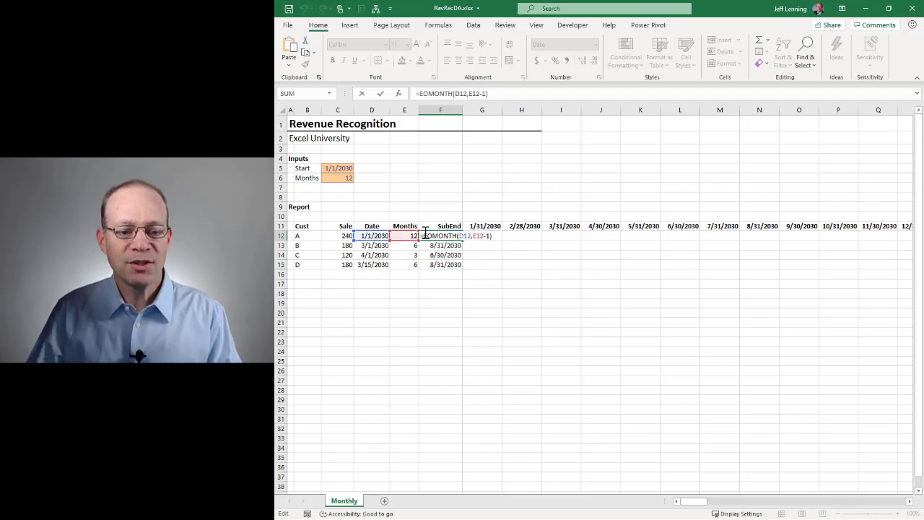
{"action": "left_click_drag", "start_coordinate": [423, 235], "coordinate": [499, 234]}
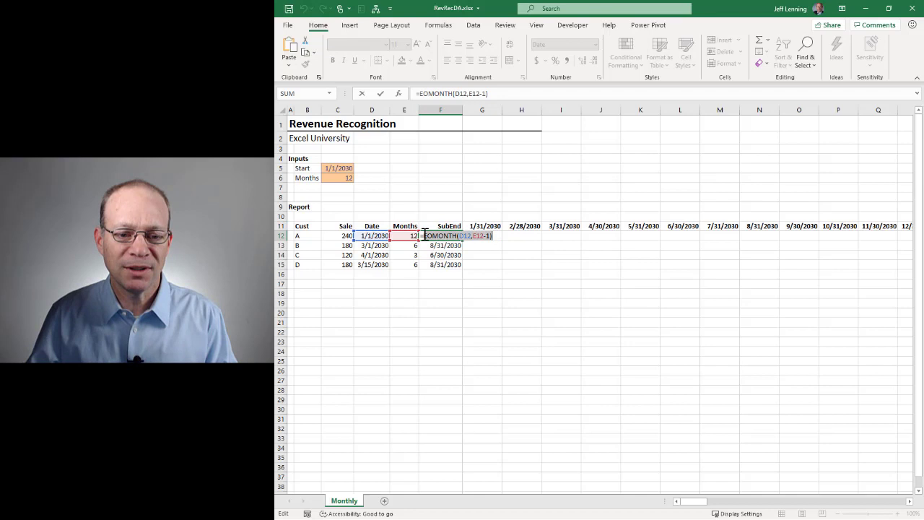
{"action": "key", "text": "Escape"}
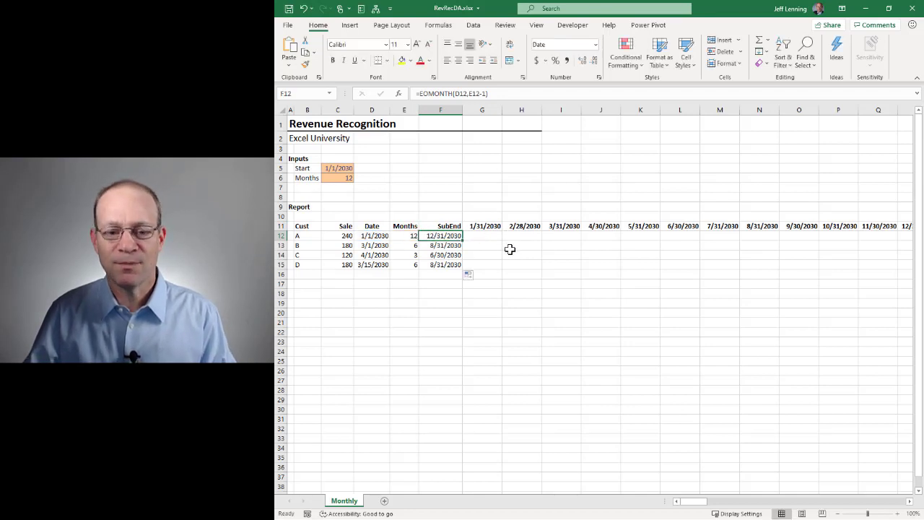
{"action": "left_click", "coordinate": [493, 237]}
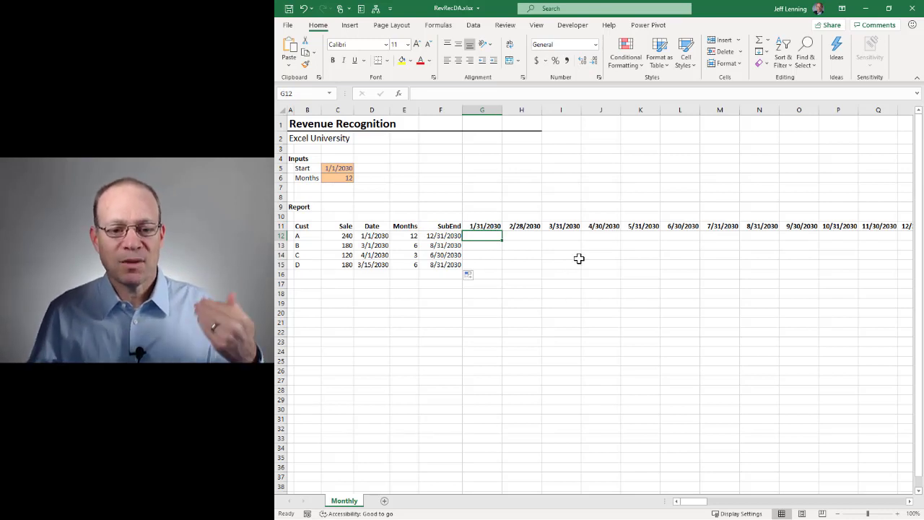
{"action": "left_click", "coordinate": [480, 226]}
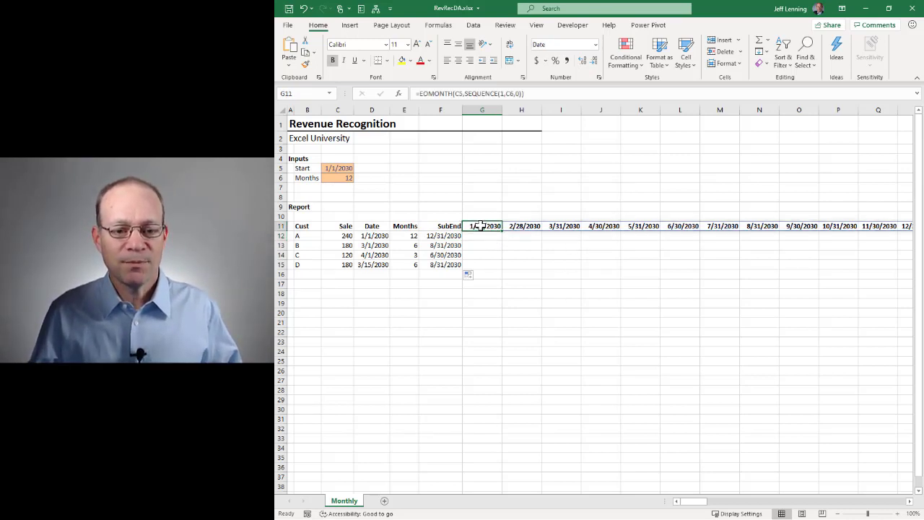
{"action": "left_click", "coordinate": [382, 236]}
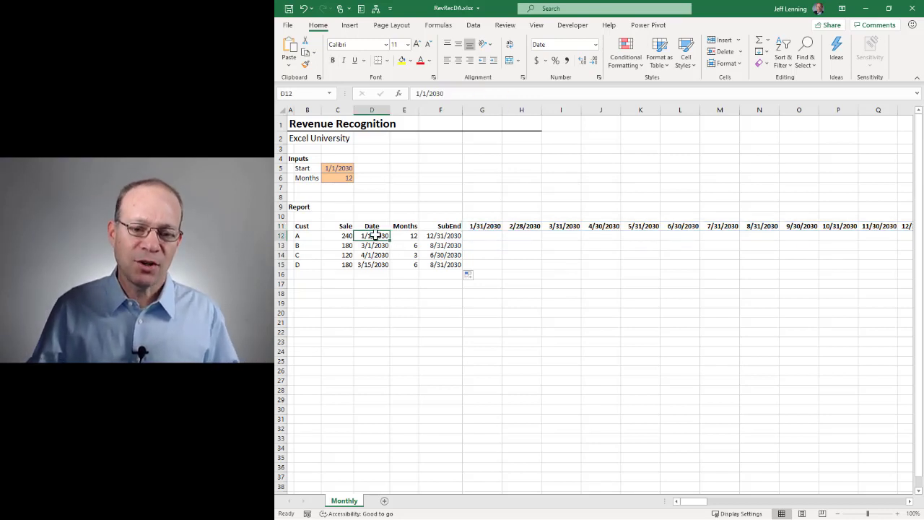
- Enter =D12<=G11 in G12, comparing customer A's sale date to the first month header
{"action": "left_click", "coordinate": [483, 225]}
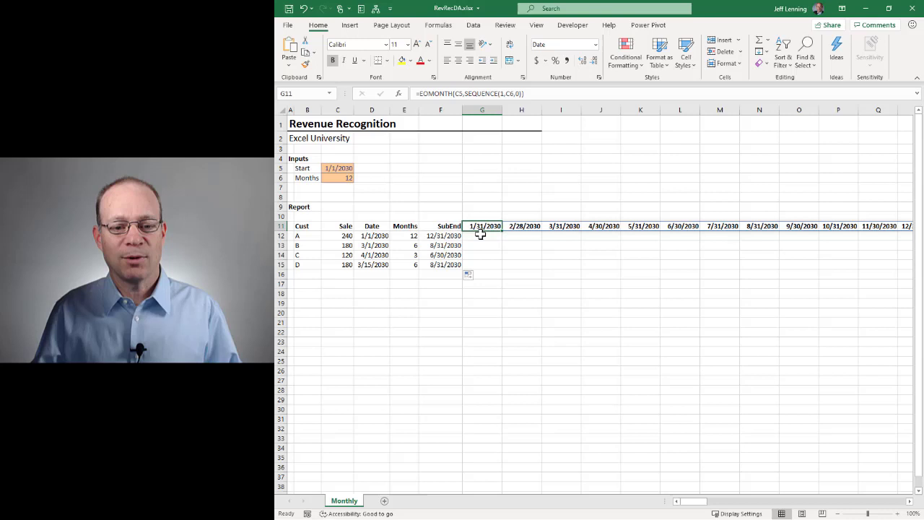
{"action": "left_click", "coordinate": [481, 235]}
{"action": "type", "text": "="}
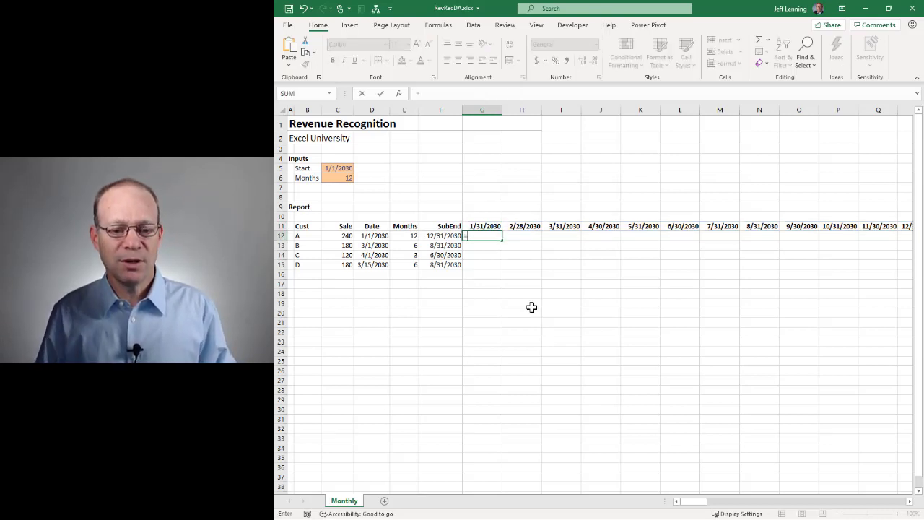
{"action": "left_click", "coordinate": [378, 236]}
{"action": "type", "text": "<="}
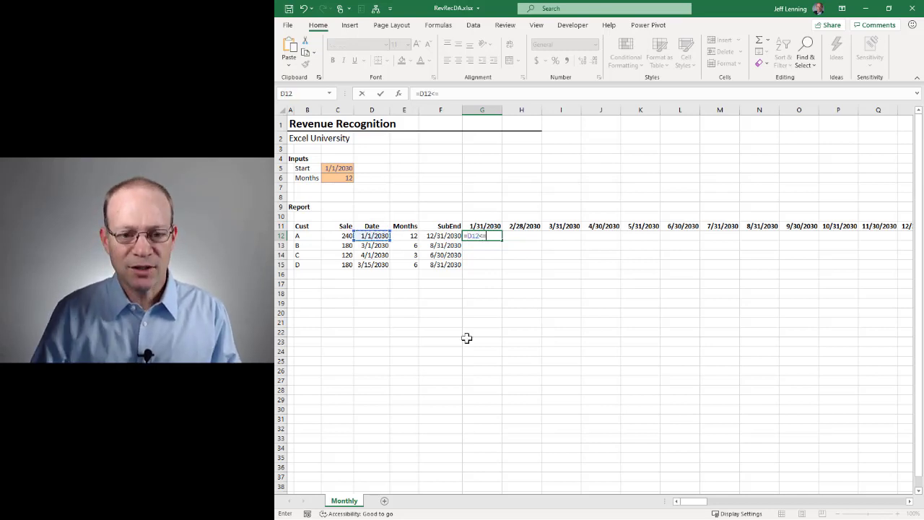
{"action": "left_click", "coordinate": [482, 226]}
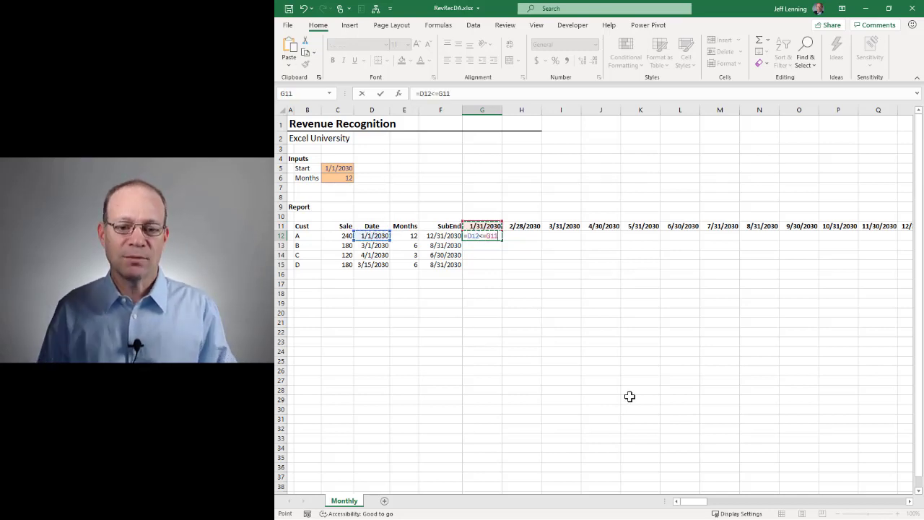
{"action": "key", "text": "Return"}
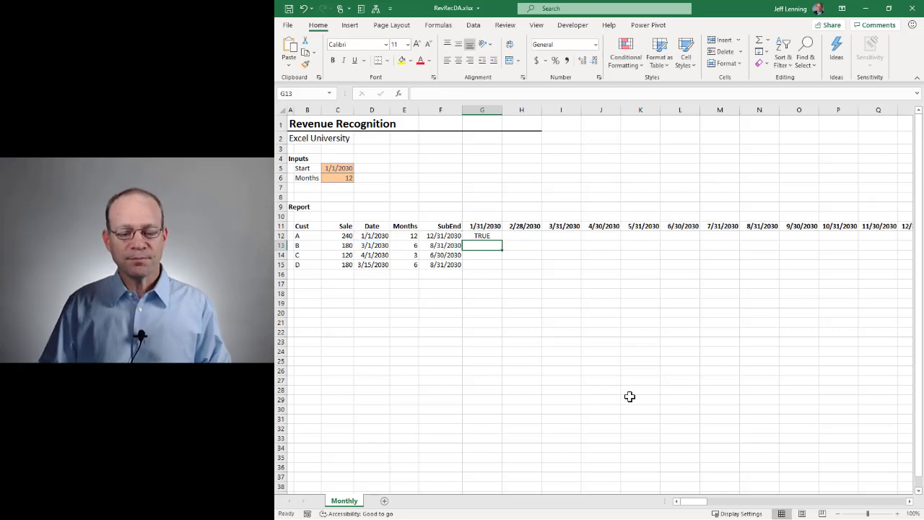
- Fill the comparison across to N12 and inspect the shifted references in H12 through J12
{"action": "left_click", "coordinate": [495, 237]}
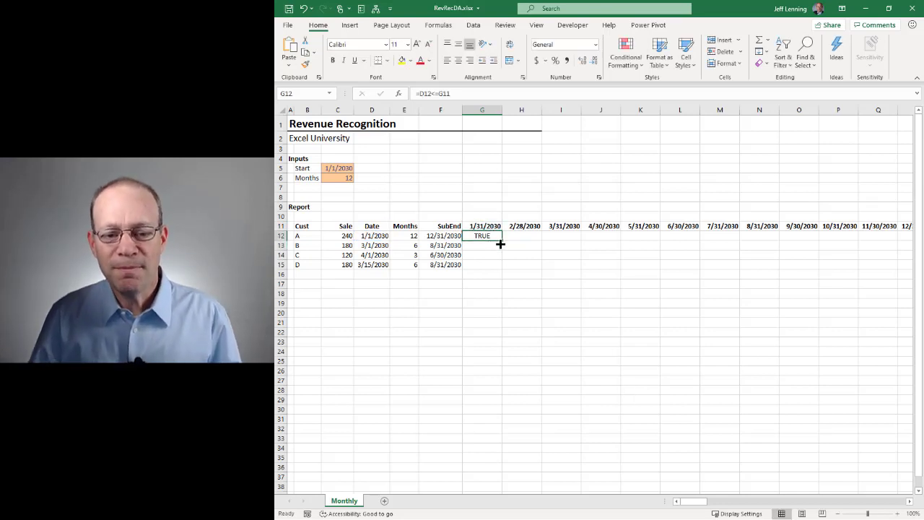
{"action": "left_click_drag", "start_coordinate": [501, 244], "coordinate": [781, 241]}
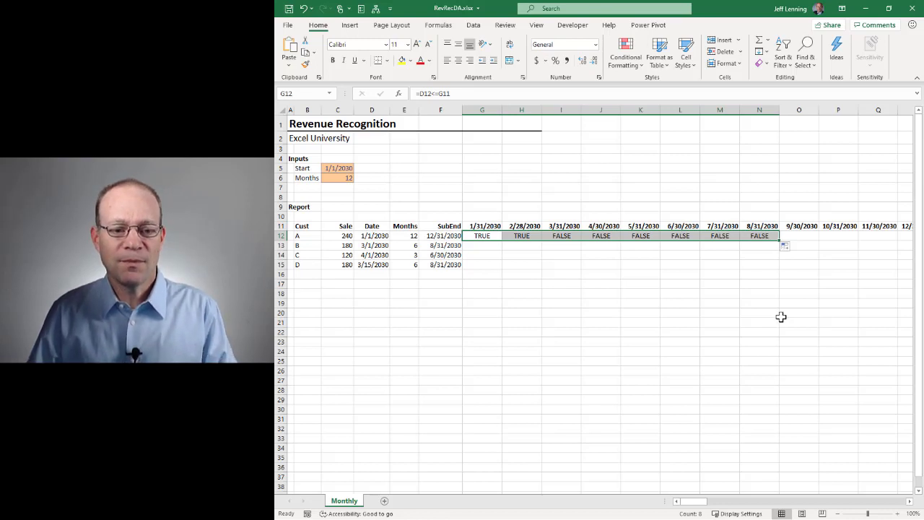
{"action": "key", "text": "F2"}
{"action": "key", "text": "Escape"}
{"action": "key", "text": "Right"}
{"action": "key", "text": "F2"}
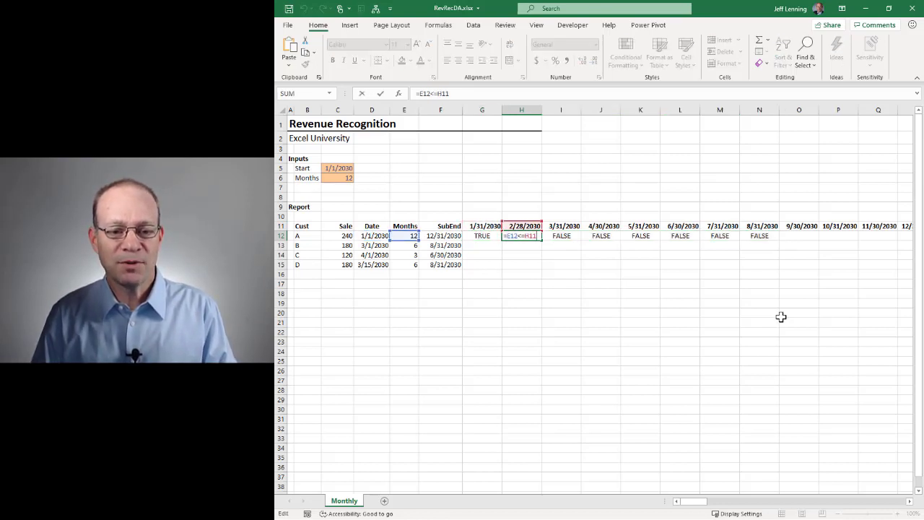
{"action": "key", "text": "Escape"}
{"action": "key", "text": "Right"}
{"action": "key", "text": "F2"}
{"action": "key", "text": "Escape"}
{"action": "key", "text": "Right"}
{"action": "key", "text": "F2"}
{"action": "key", "text": "Escape"}
{"action": "key", "text": "Left"}
{"action": "key", "text": "Left"}
{"action": "key", "text": "Left"}
- Clear the copied formulas from H12:N12 and reopen G12's formula for editing
{"action": "key", "text": "Right"}
{"action": "key", "text": "ctrl+shift+Right"}
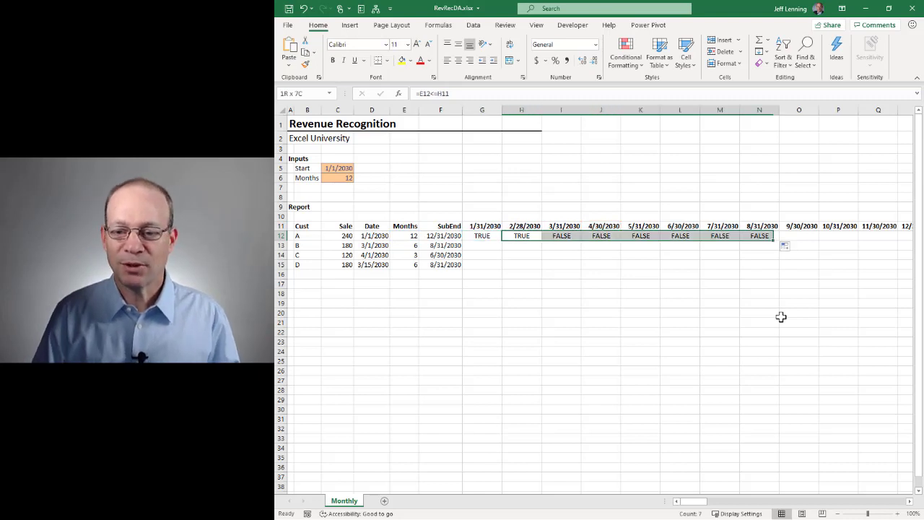
{"action": "key", "text": "Delete"}
{"action": "key", "text": "Left"}
{"action": "key", "text": "F2"}
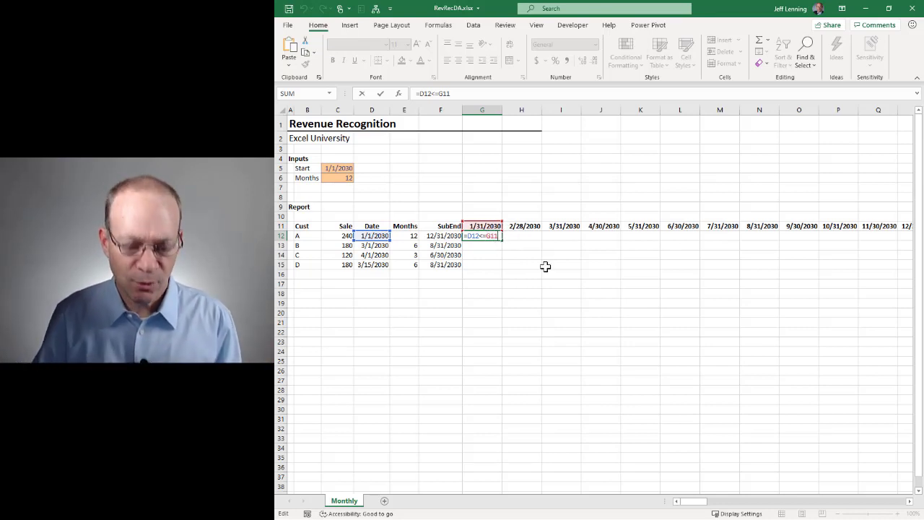
- Change G12 to =D12<=G11# and test the spill by setting Months C6 to 3, 6, then 12
{"action": "type", "text": "#"}
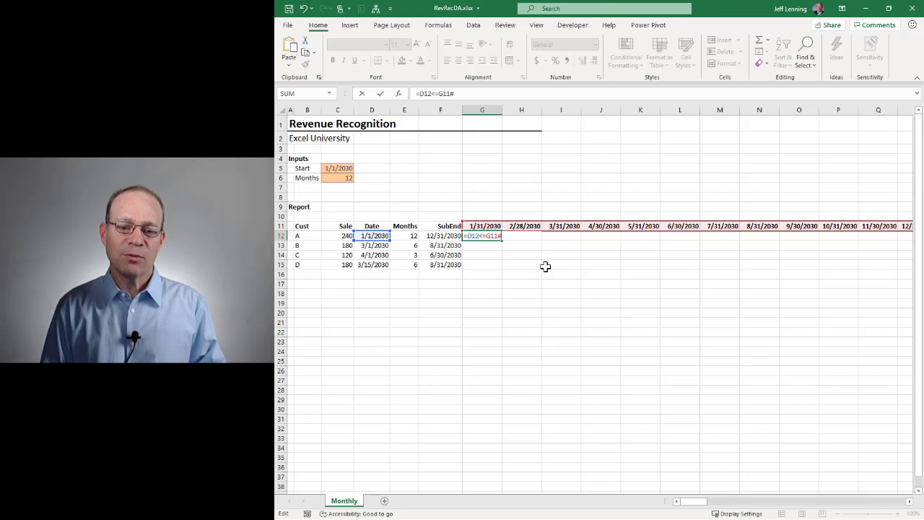
{"action": "key", "text": "Return"}
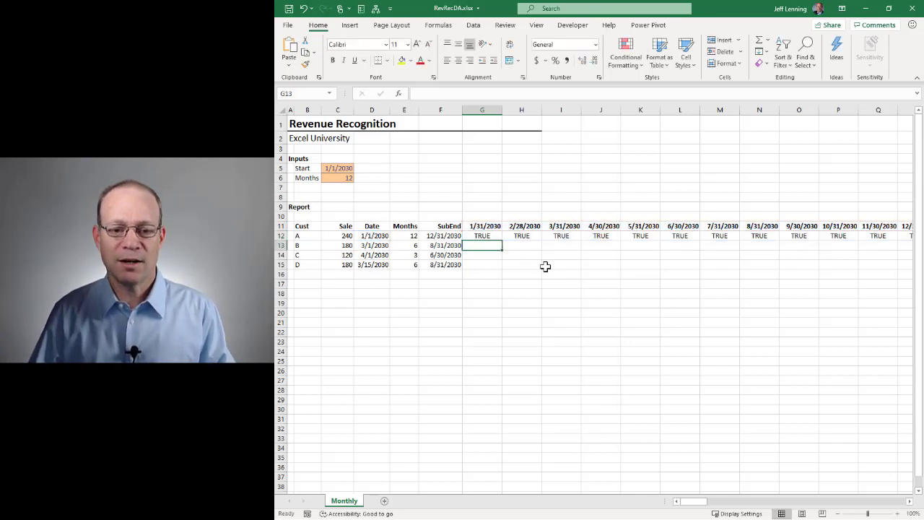
{"action": "left_click", "coordinate": [342, 177]}
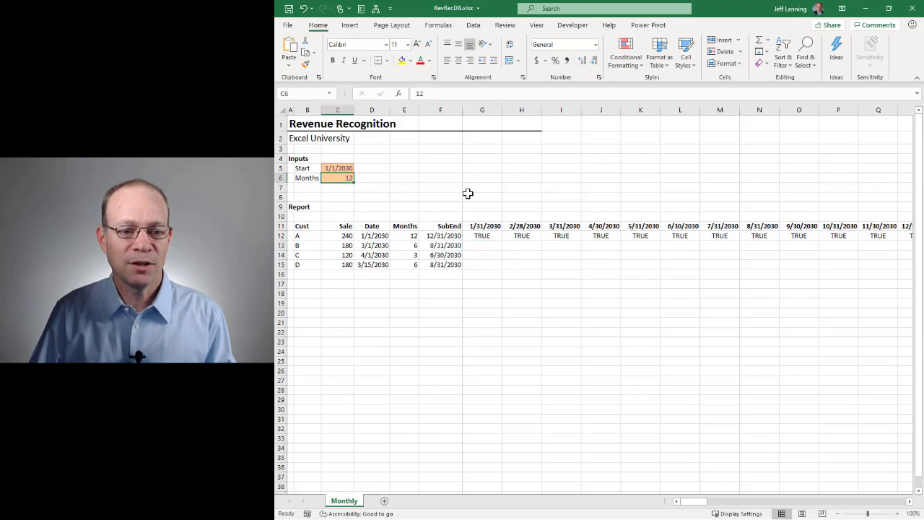
{"action": "type", "text": "3"}
{"action": "key", "text": "Return"}
{"action": "key", "text": "Up"}
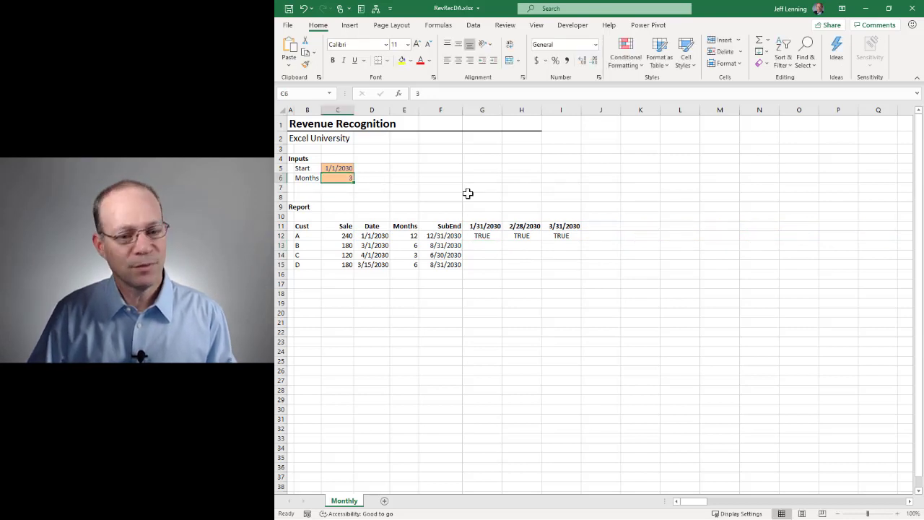
{"action": "type", "text": "6"}
{"action": "key", "text": "Return"}
{"action": "key", "text": "Up"}
{"action": "type", "text": "12"}
{"action": "key", "text": "Return"}
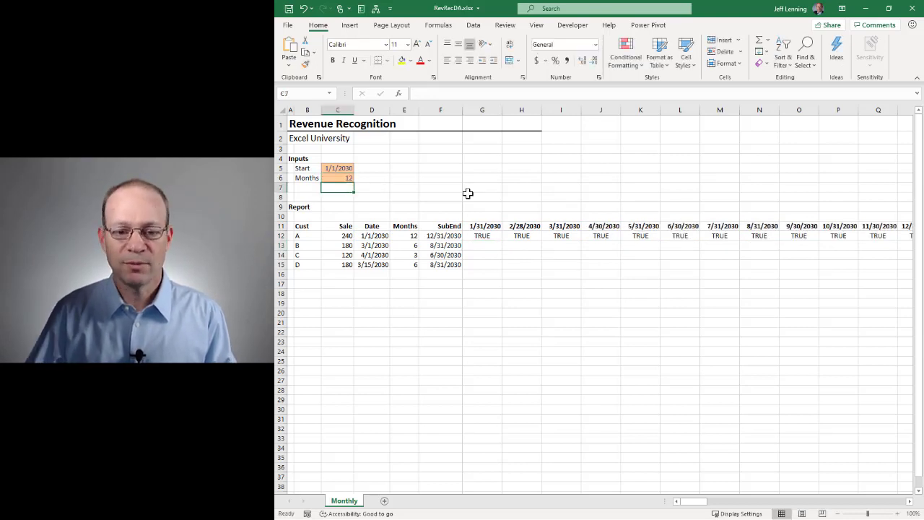
{"action": "double_click", "coordinate": [477, 238]}
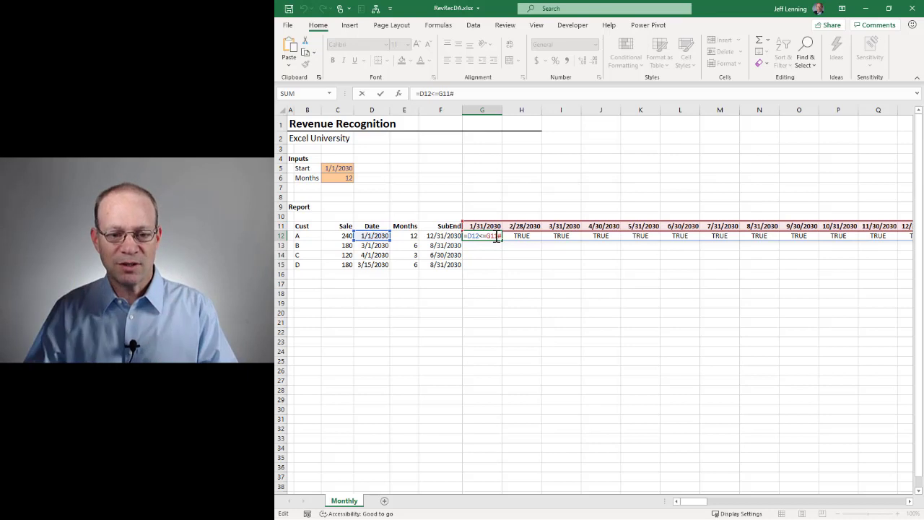
- Anchor G12's formula as =D12<=$G$11# and fill it down to G15
{"action": "key", "text": "F4"}
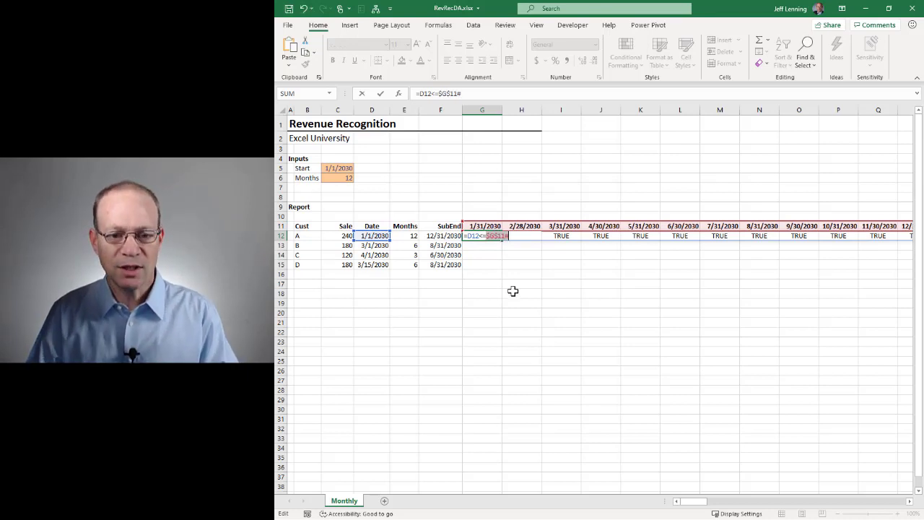
{"action": "key", "text": "Return"}
{"action": "left_click", "coordinate": [481, 236]}
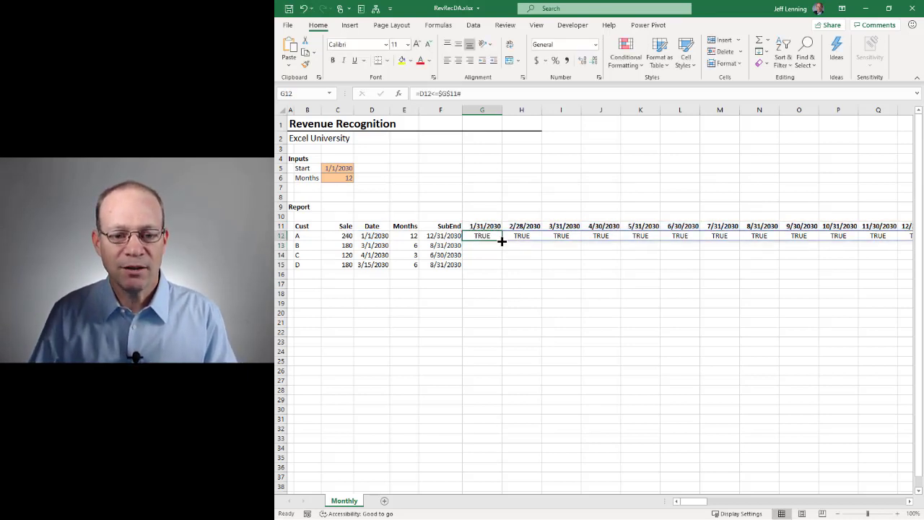
{"action": "left_click_drag", "start_coordinate": [501, 240], "coordinate": [502, 266]}
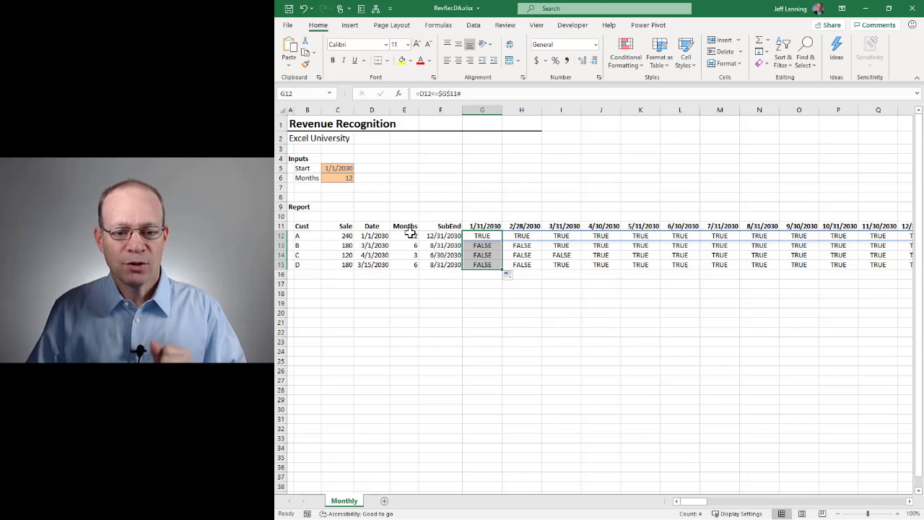
- Check each customer's sale date against the month where their row first turns TRUE
{"action": "left_click", "coordinate": [368, 236]}
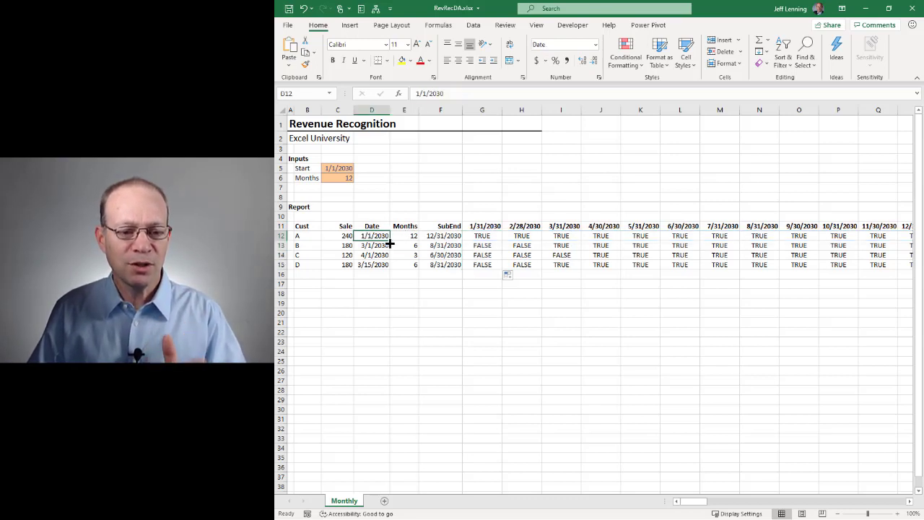
{"action": "left_click", "coordinate": [467, 240]}
{"action": "key", "text": "ctrl+shift+Right"}
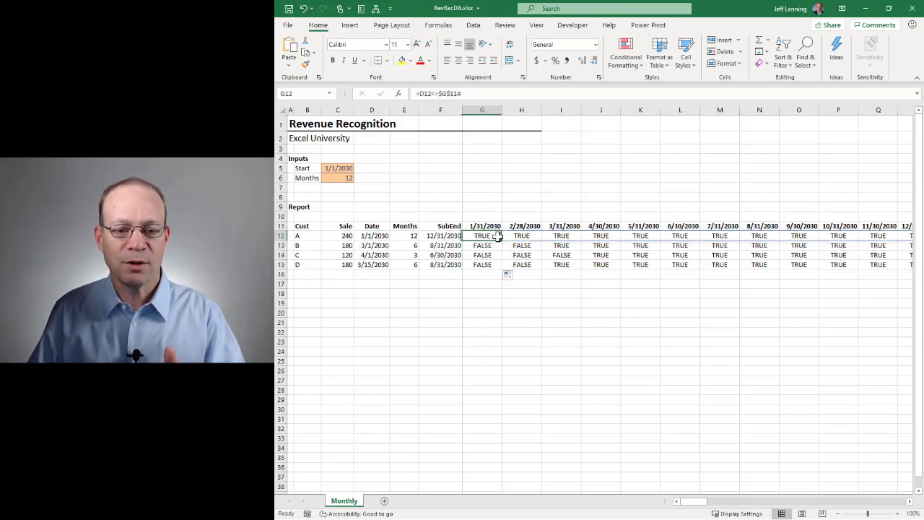
{"action": "left_click", "coordinate": [374, 246]}
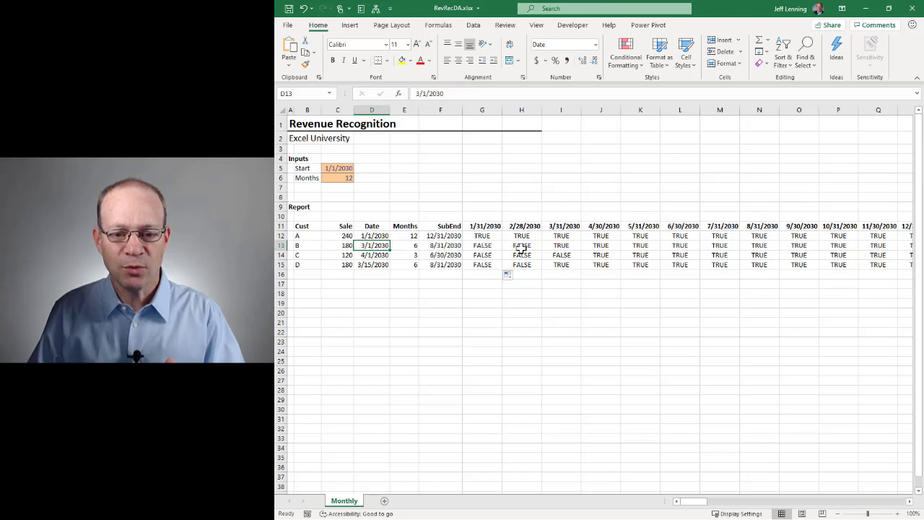
{"action": "left_click", "coordinate": [561, 245]}
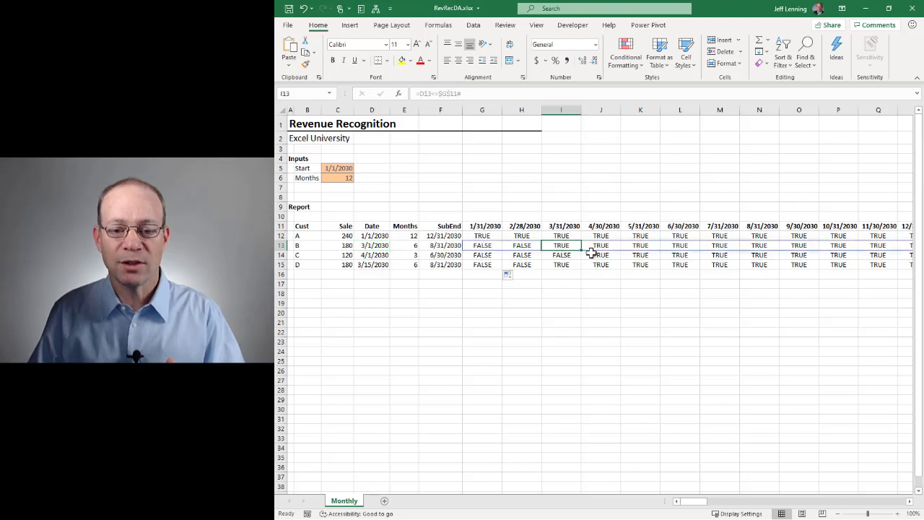
{"action": "left_click", "coordinate": [371, 255]}
{"action": "left_click", "coordinate": [600, 255]}
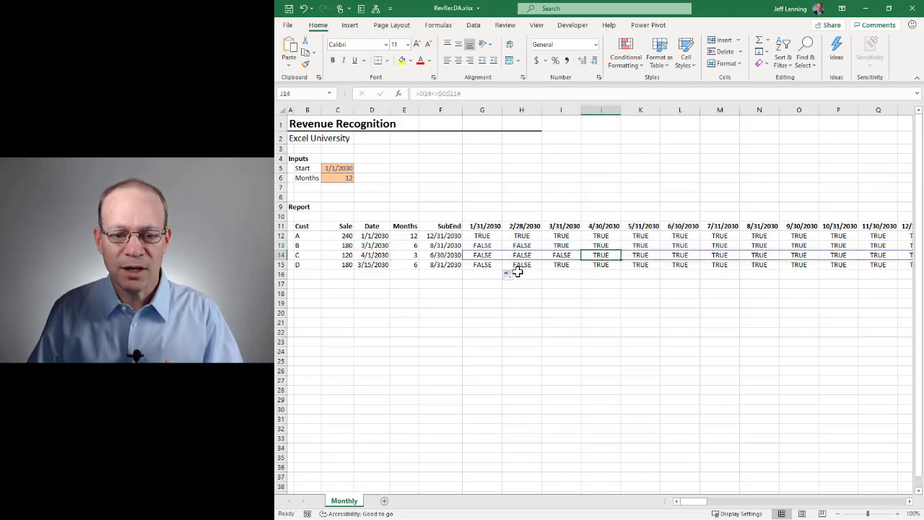
{"action": "left_click", "coordinate": [375, 265]}
{"action": "left_click", "coordinate": [558, 266]}
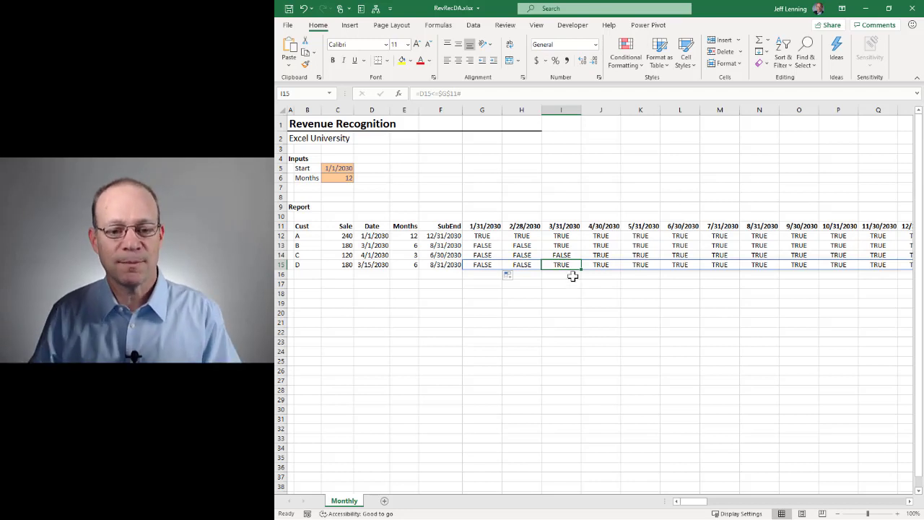
- Extend G12 to =(D12<=$G$11#)*($G$11#<=F12) so months after SubEnd flag 0
{"action": "double_click", "coordinate": [491, 237]}
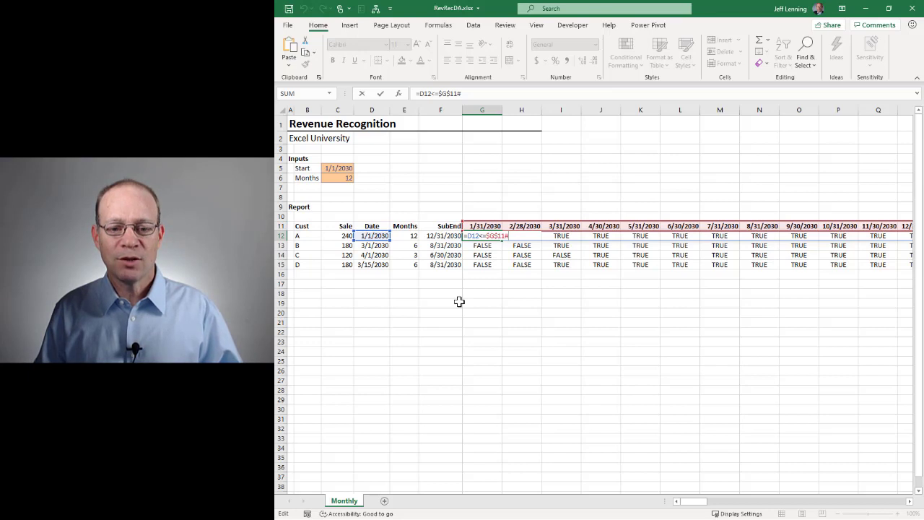
{"action": "left_click", "coordinate": [466, 237]}
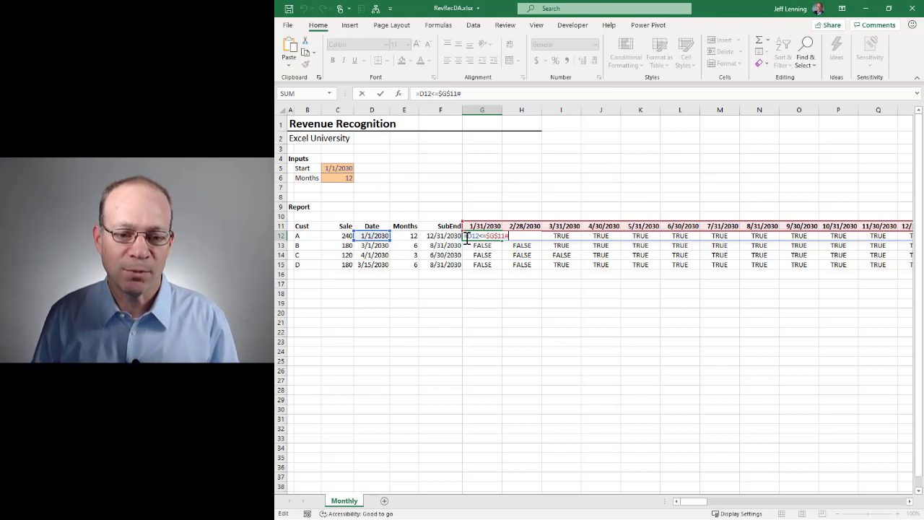
{"action": "type", "text": "("}
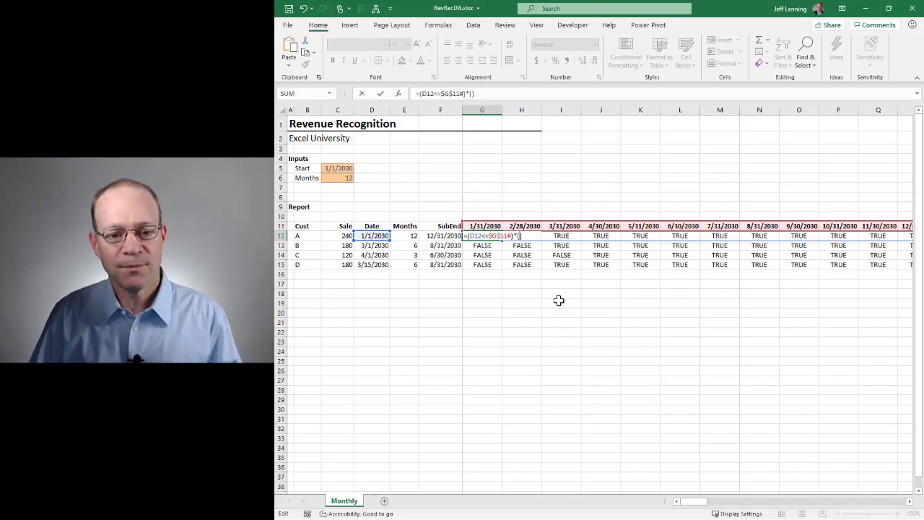
{"action": "left_click", "coordinate": [484, 226]}
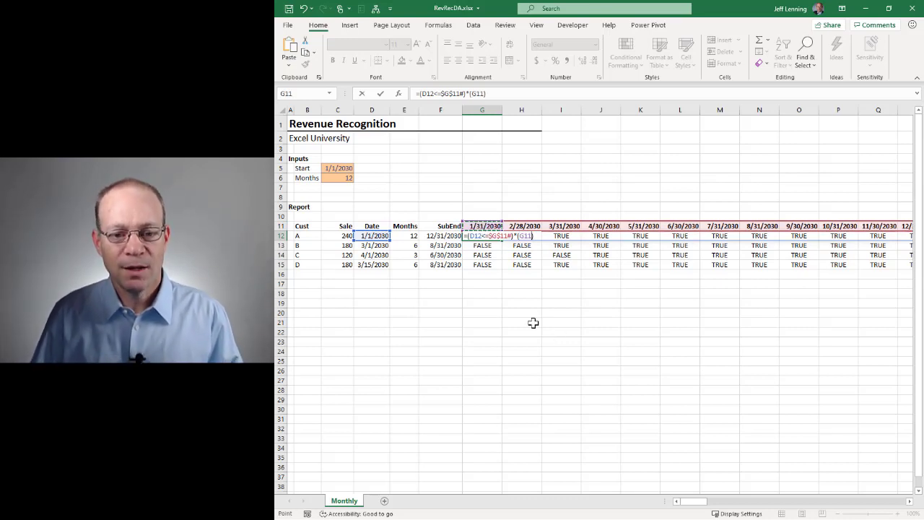
{"action": "key", "text": "F4"}
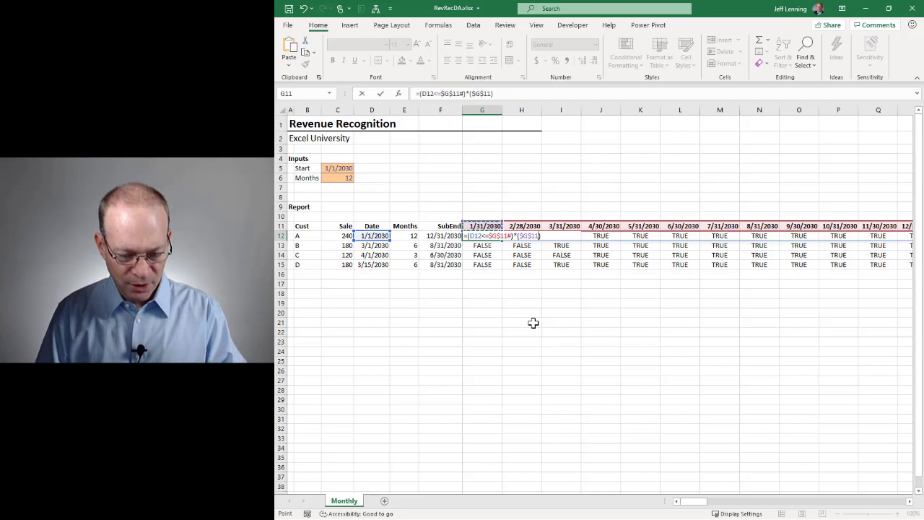
{"action": "type", "text": "#<="}
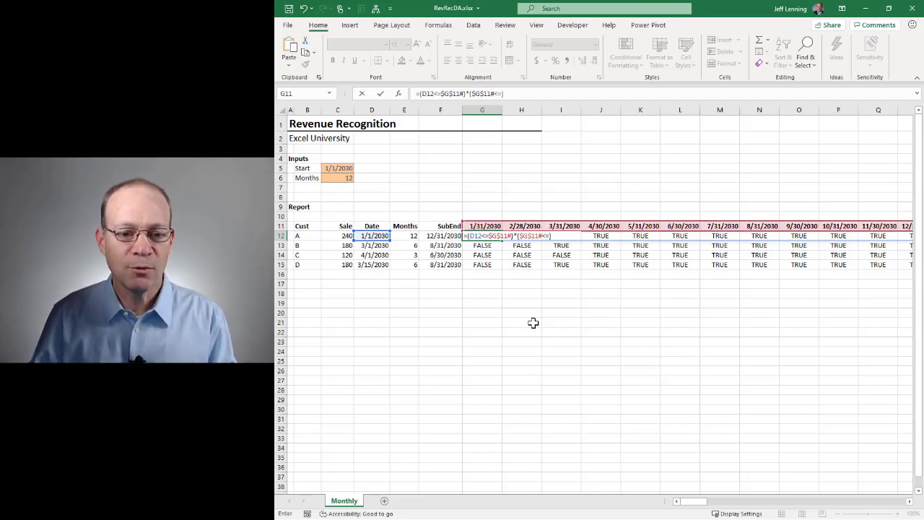
{"action": "left_click", "coordinate": [448, 235]}
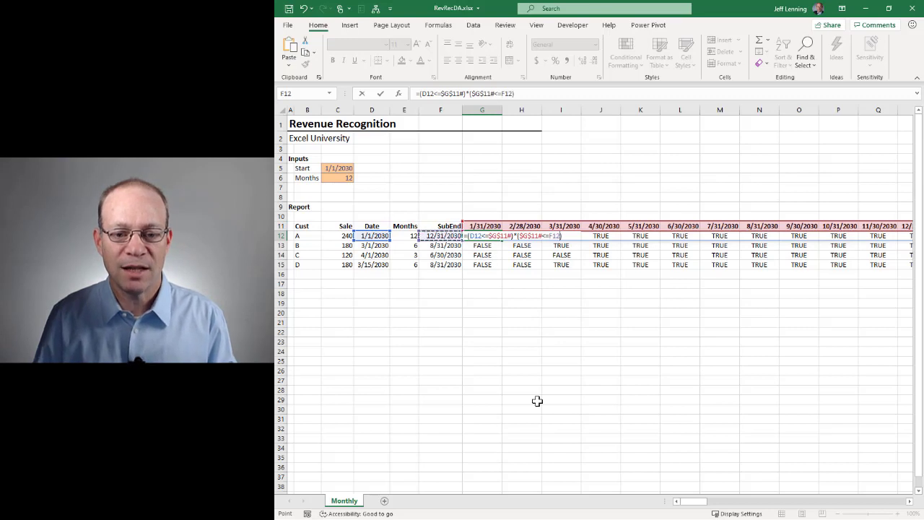
{"action": "key", "text": "Return"}
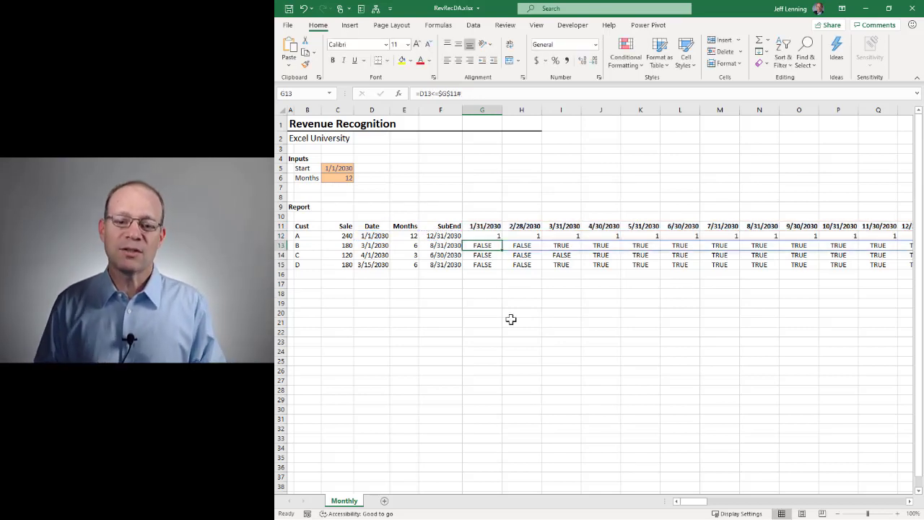
- Fill the flag formula down to G15 and check customers A and B's start dates and months
{"action": "left_click", "coordinate": [497, 237]}
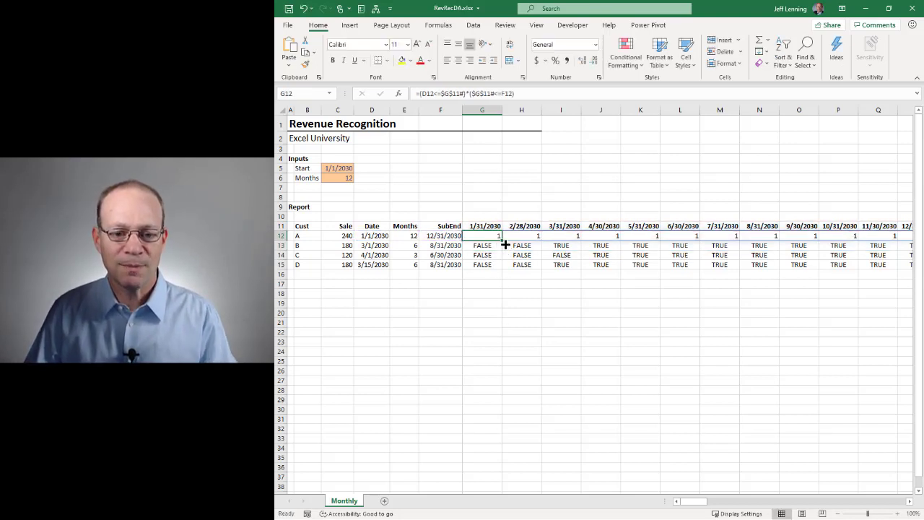
{"action": "left_click_drag", "start_coordinate": [503, 240], "coordinate": [504, 269]}
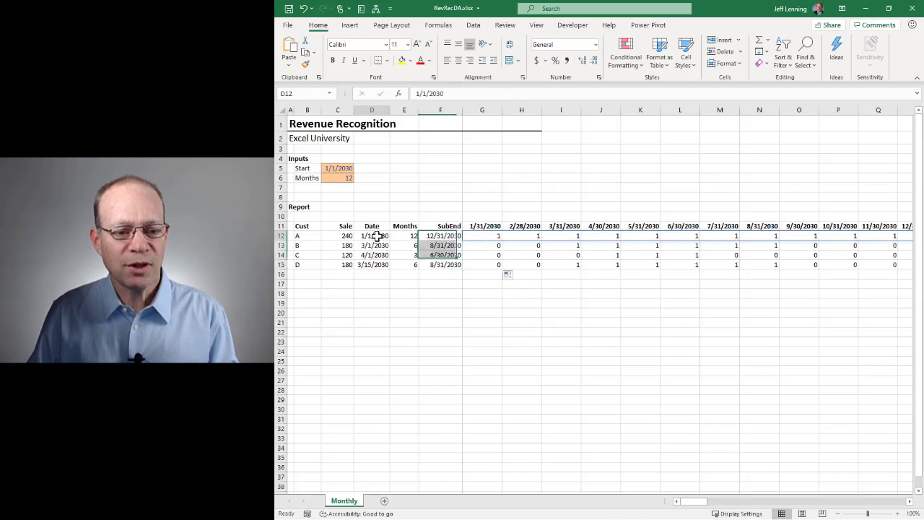
{"action": "left_click", "coordinate": [408, 235]}
{"action": "left_click", "coordinate": [483, 236]}
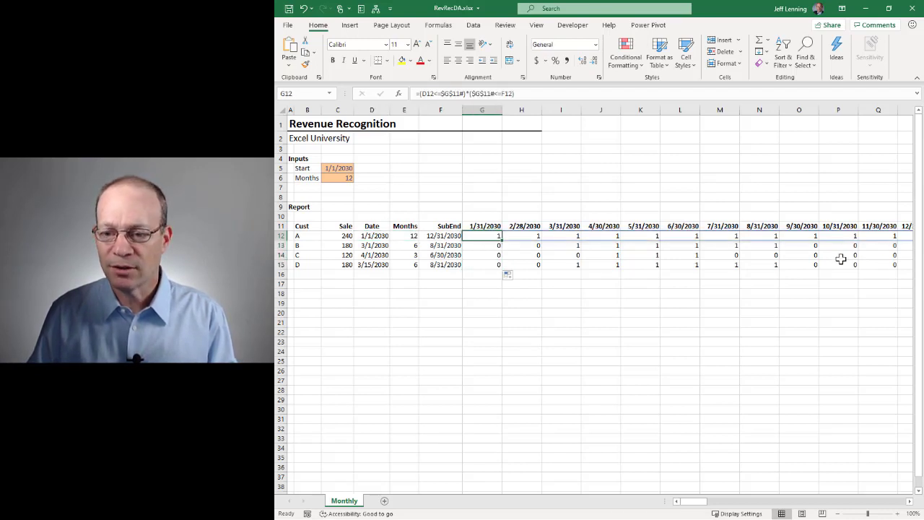
{"action": "left_click", "coordinate": [376, 245]}
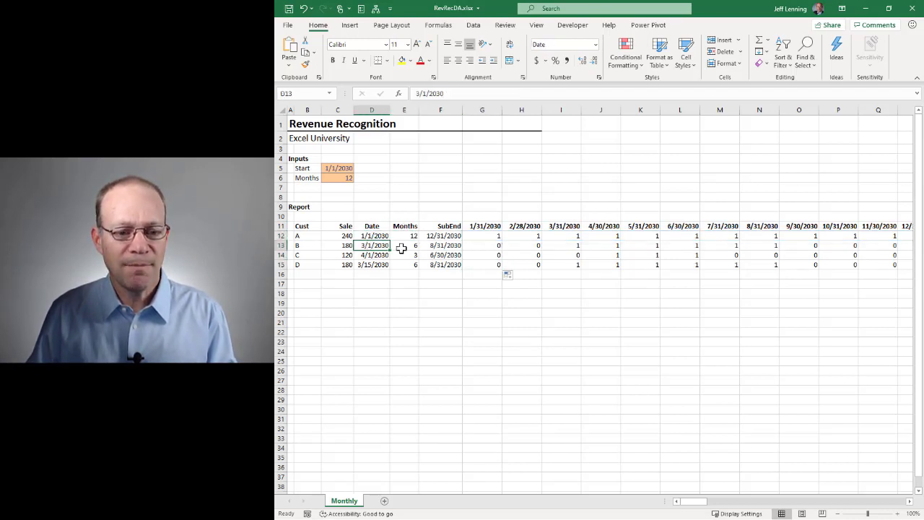
{"action": "left_click", "coordinate": [413, 246]}
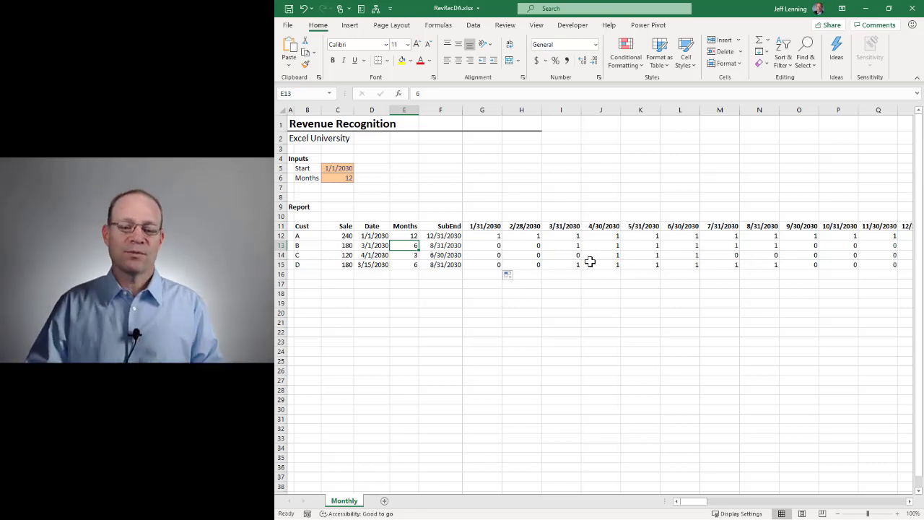
{"action": "left_click", "coordinate": [499, 238]}
- Append *(C12/E12) to G12's flag formula so it returns Sale divided by Months
{"action": "key", "text": "F2"}
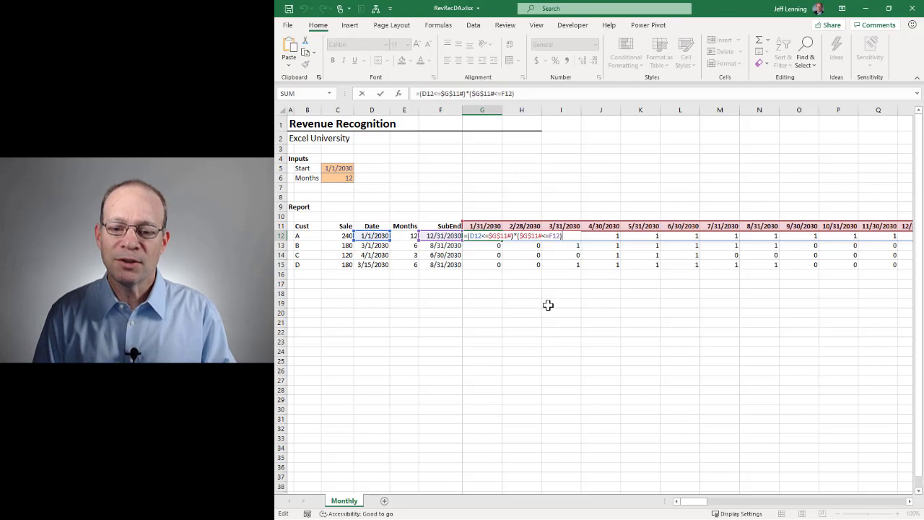
{"action": "key", "text": "ctrl+Return"}
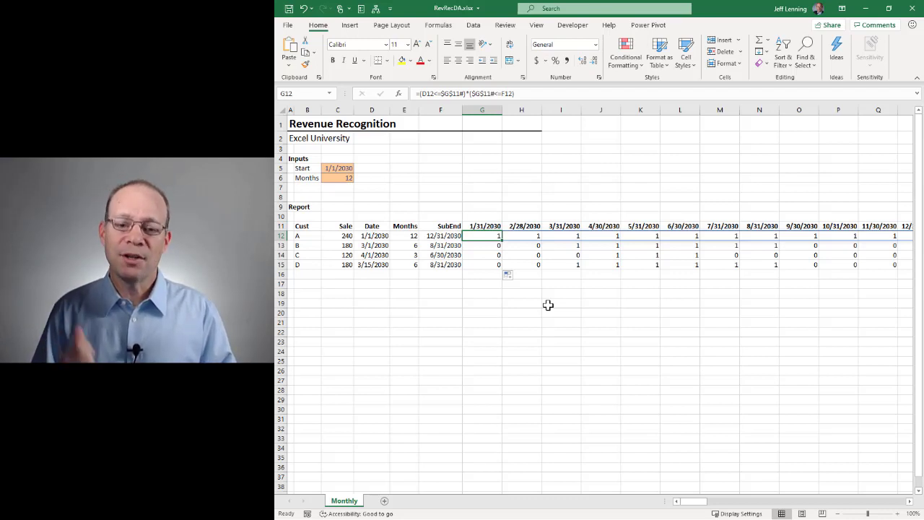
{"action": "key", "text": "F2"}
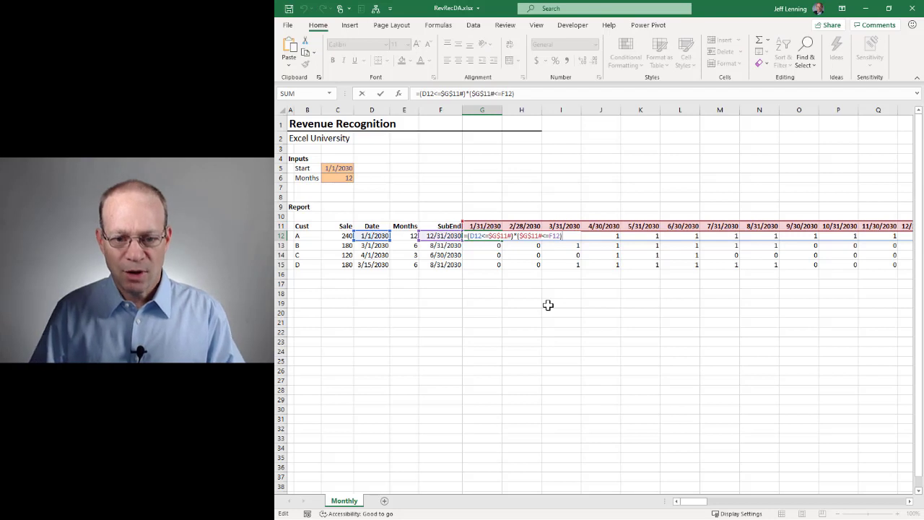
{"action": "type", "text": "*"}
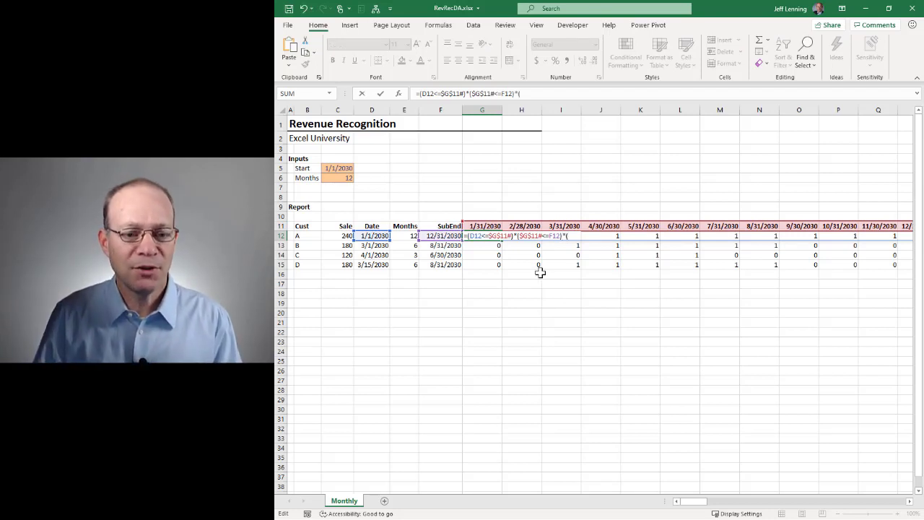
{"action": "type", "text": "("}
{"action": "left_click", "coordinate": [341, 236]}
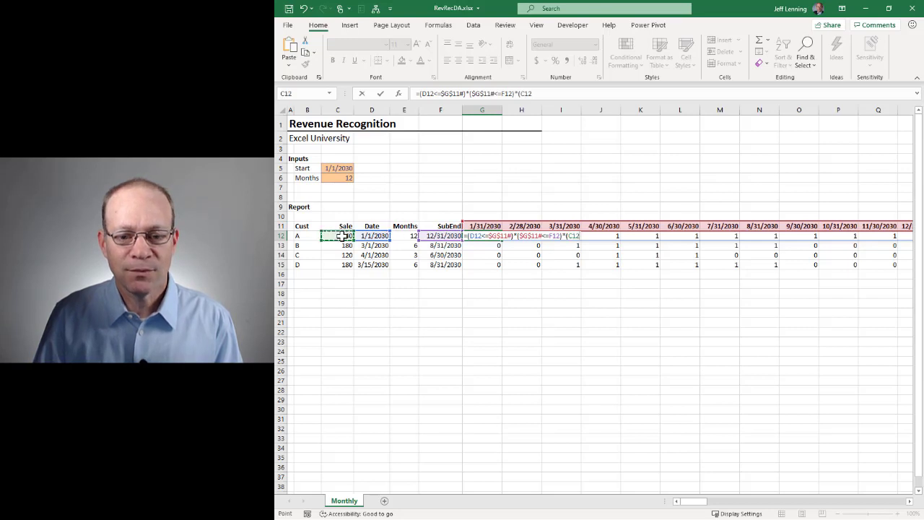
{"action": "type", "text": "/"}
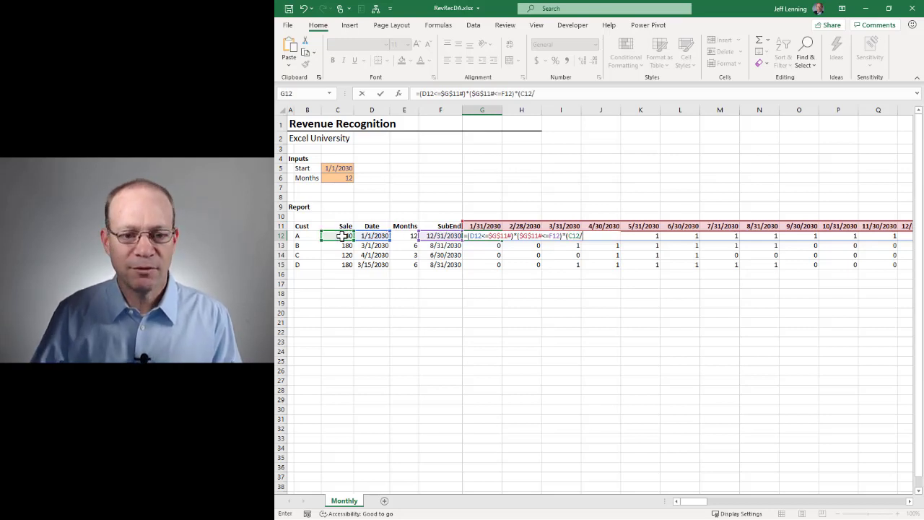
{"action": "left_click", "coordinate": [405, 235]}
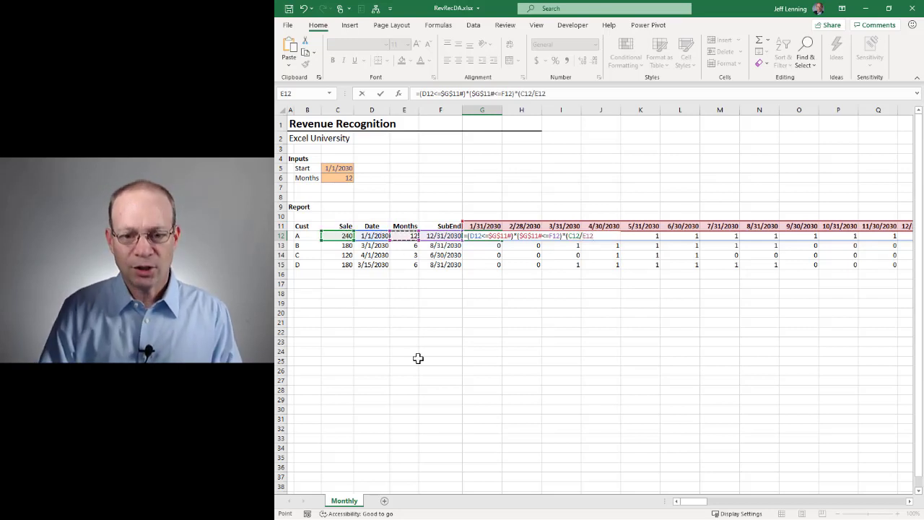
{"action": "type", "text": ")"}
{"action": "key", "text": "Return"}
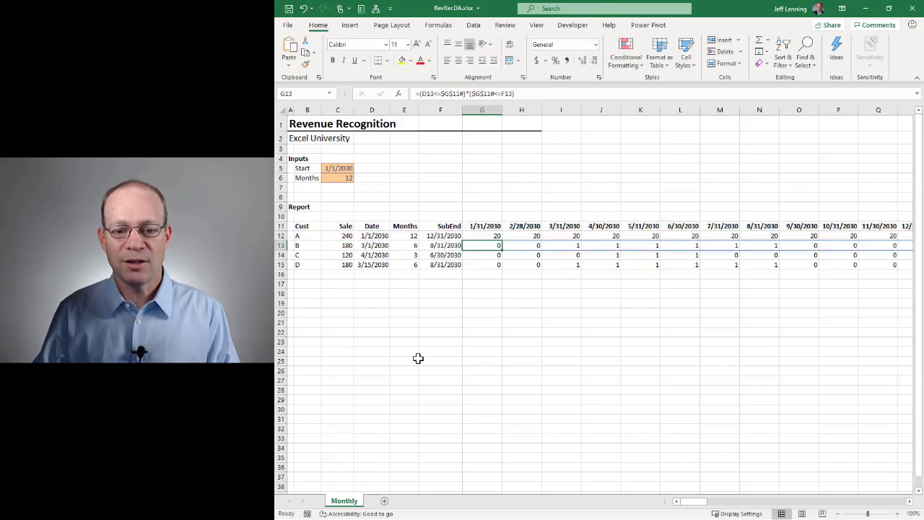
- Fill the monthly revenue formula down to G15 for customers B–D
{"action": "left_click", "coordinate": [494, 238]}
{"action": "left_click_drag", "start_coordinate": [503, 239], "coordinate": [500, 265]}
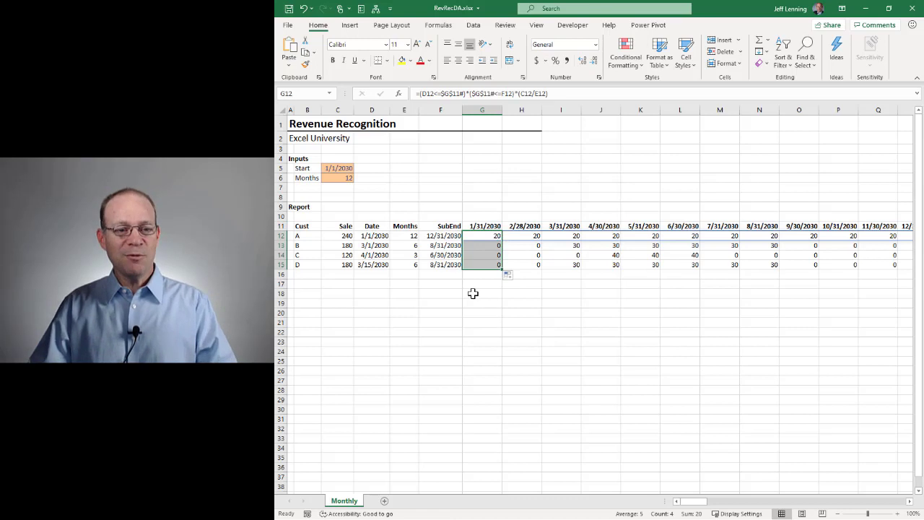
{"action": "left_click", "coordinate": [348, 177]}
{"action": "type", "text": "3"}
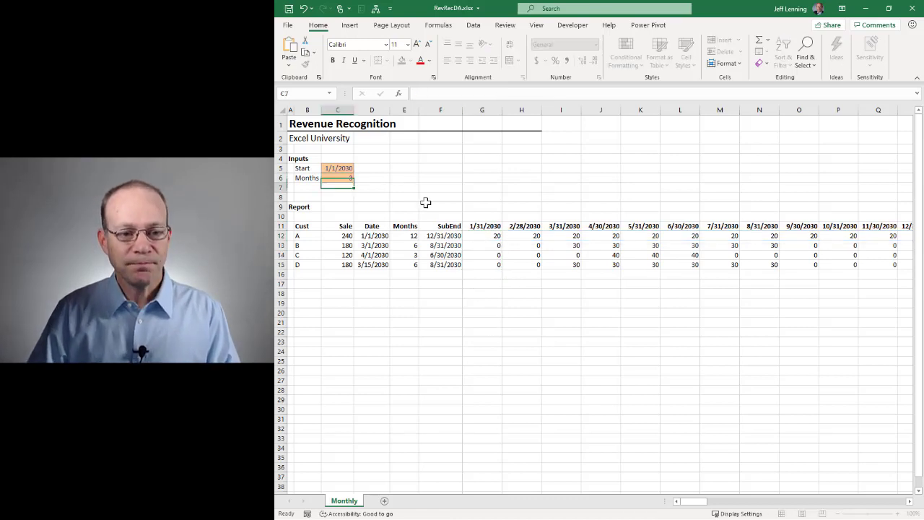
{"action": "key", "text": "Return"}
{"action": "key", "text": "Up"}
{"action": "key", "text": "Up"}
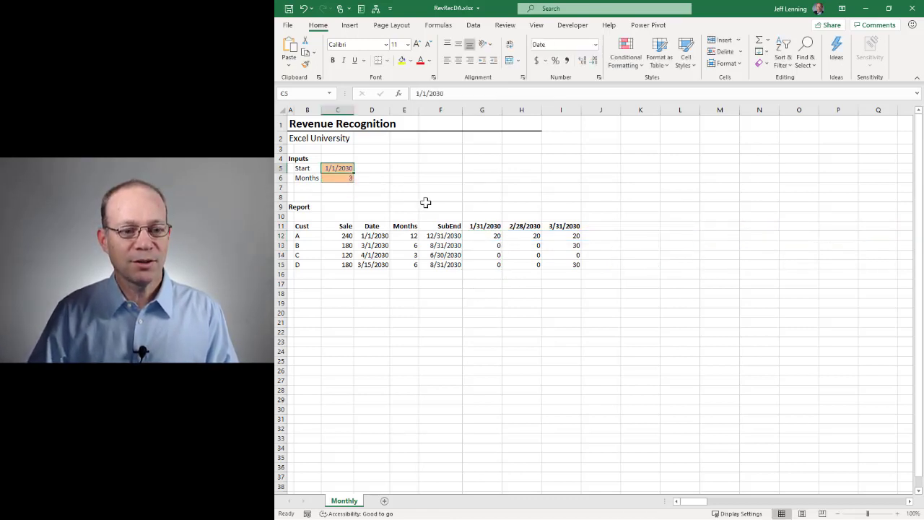
{"action": "key", "text": "Down"}
{"action": "type", "text": "6"}
{"action": "key", "text": "Return"}
{"action": "key", "text": "Up"}
{"action": "type", "text": "9"}
{"action": "key", "text": "Return"}
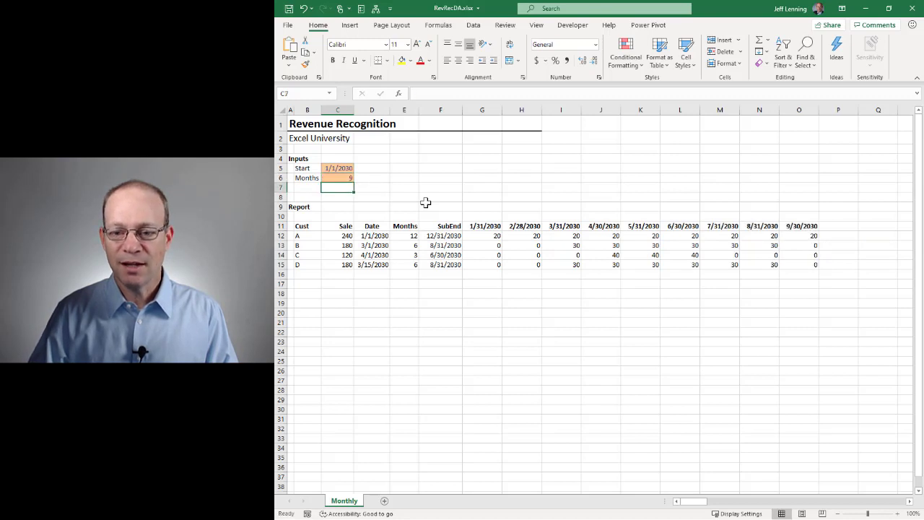
{"action": "key", "text": "Up"}
{"action": "key", "text": "Up"}
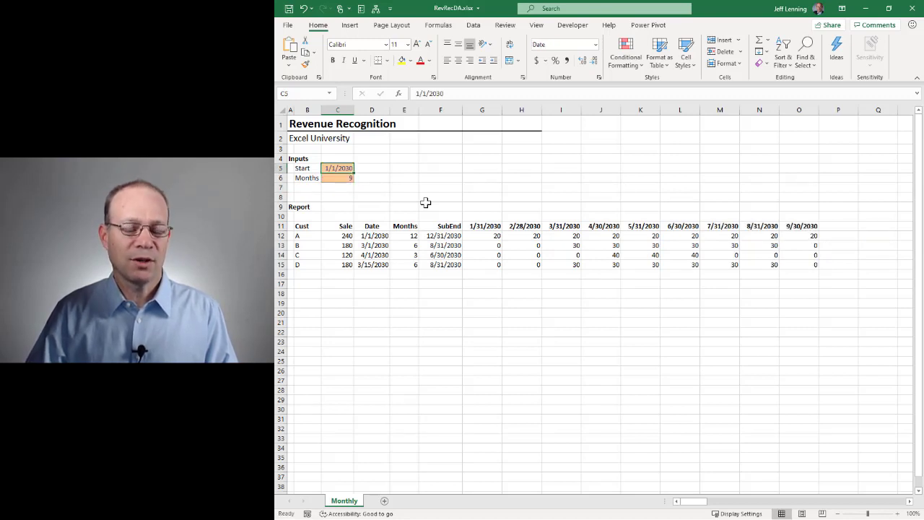
{"action": "type", "text": "6/1/2030"}
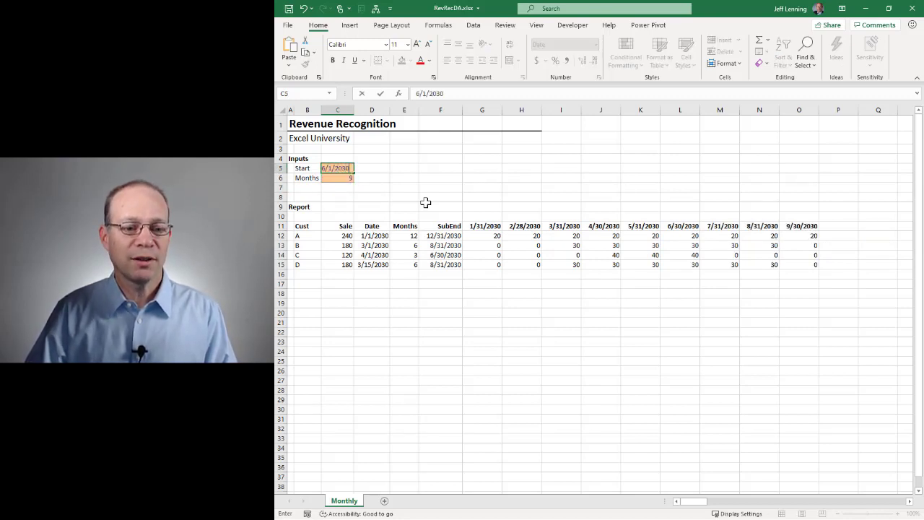
{"action": "key", "text": "Return"}
{"action": "type", "text": "3"}
{"action": "key", "text": "Return"}
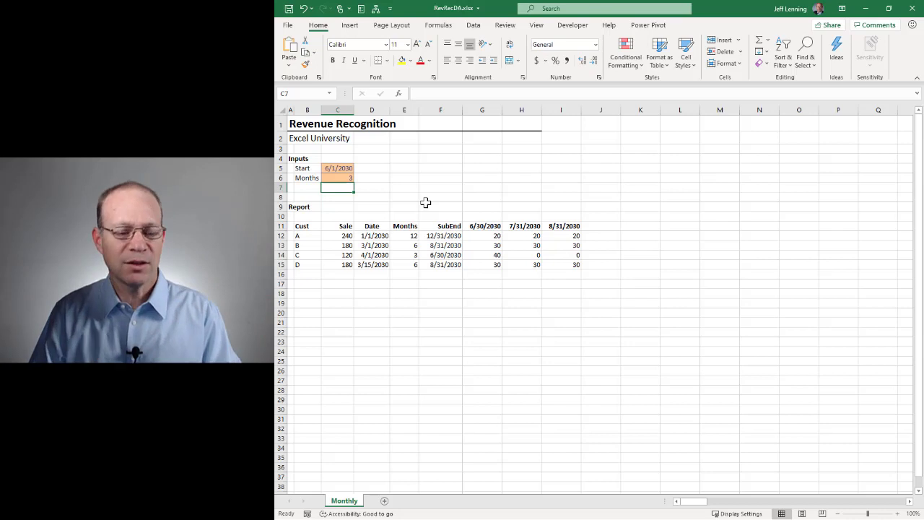
{"action": "key", "text": "Up"}
{"action": "type", "text": "12"}
{"action": "key", "text": "Return"}
{"action": "key", "text": "Up"}
{"action": "key", "text": "Up"}
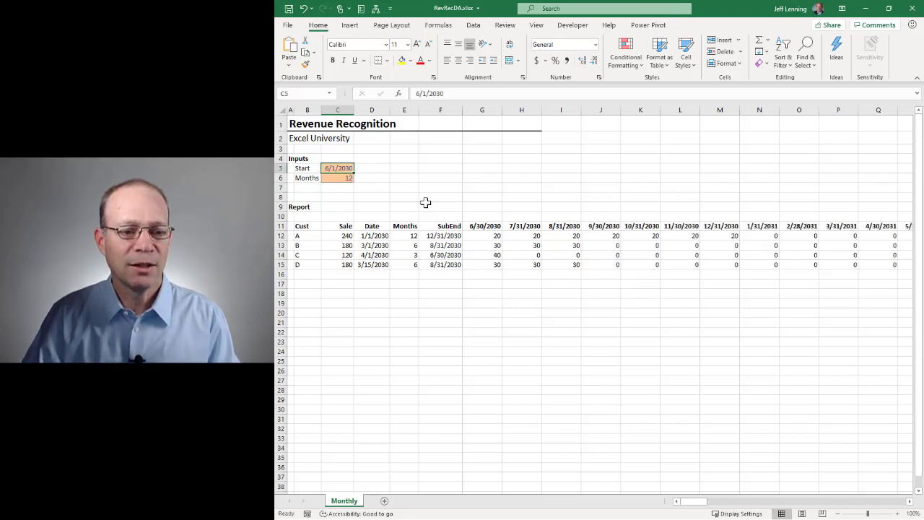
{"action": "type", "text": "1/1/2030"}
{"action": "key", "text": "Return"}
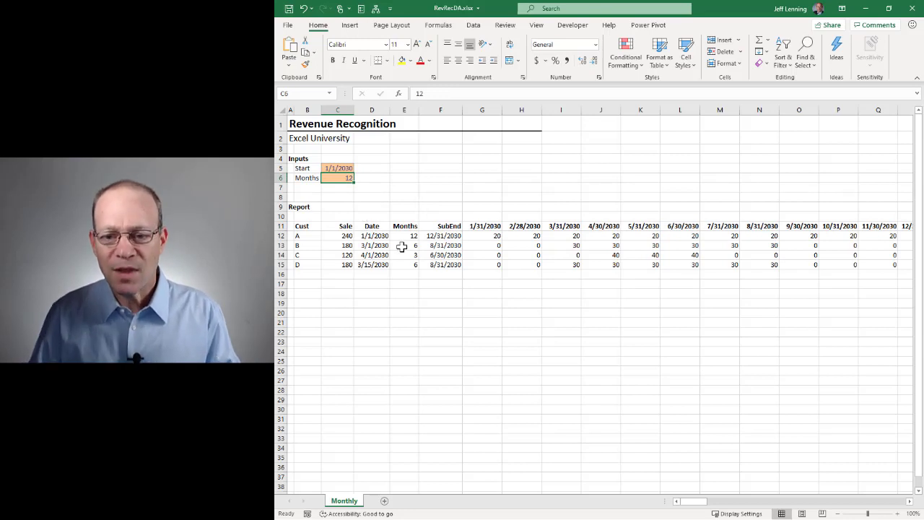
- Insert a blank column G before the month grid and head it TotalRec
{"action": "left_click", "coordinate": [441, 236]}
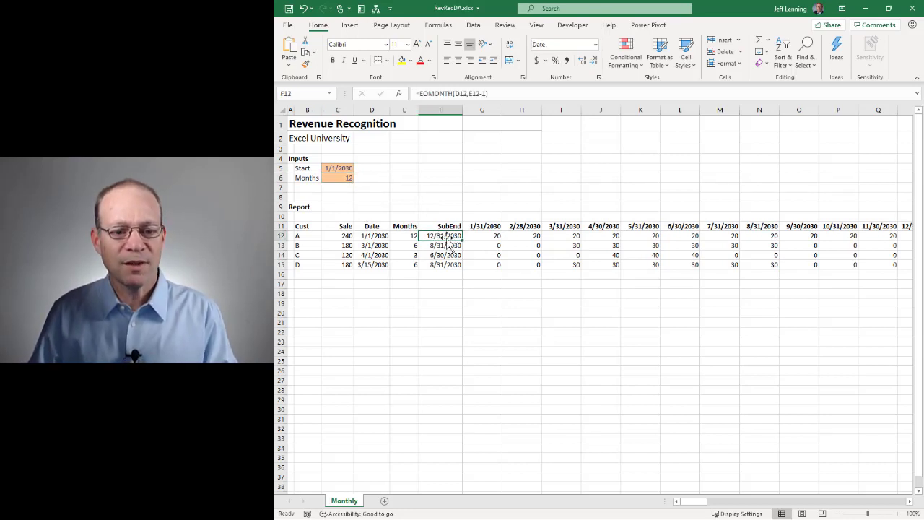
{"action": "left_click_drag", "start_coordinate": [444, 226], "coordinate": [445, 267]}
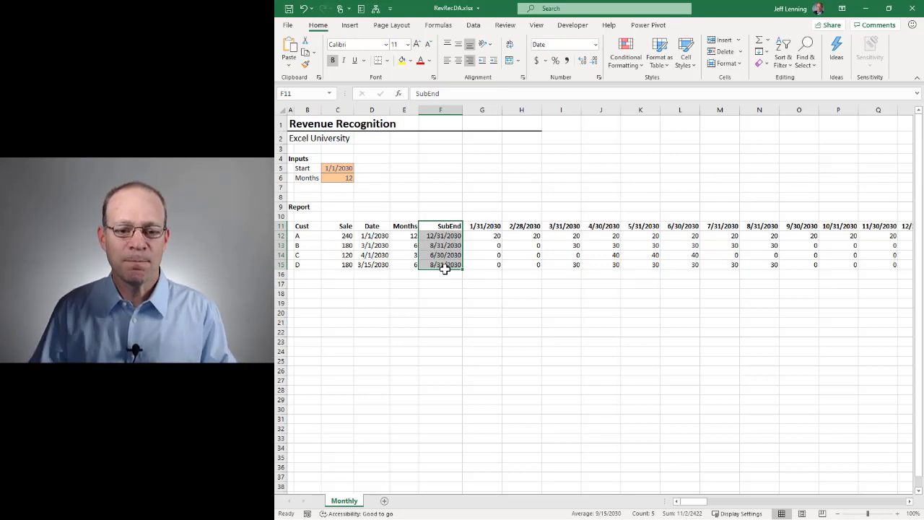
{"action": "left_click", "coordinate": [488, 110]}
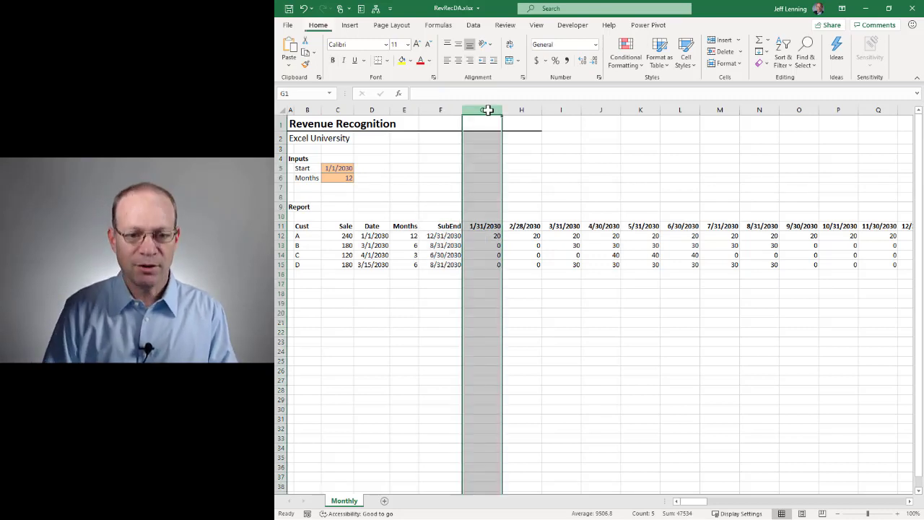
{"action": "key", "text": "ctrl+shift+plus"}
{"action": "left_click", "coordinate": [483, 227]}
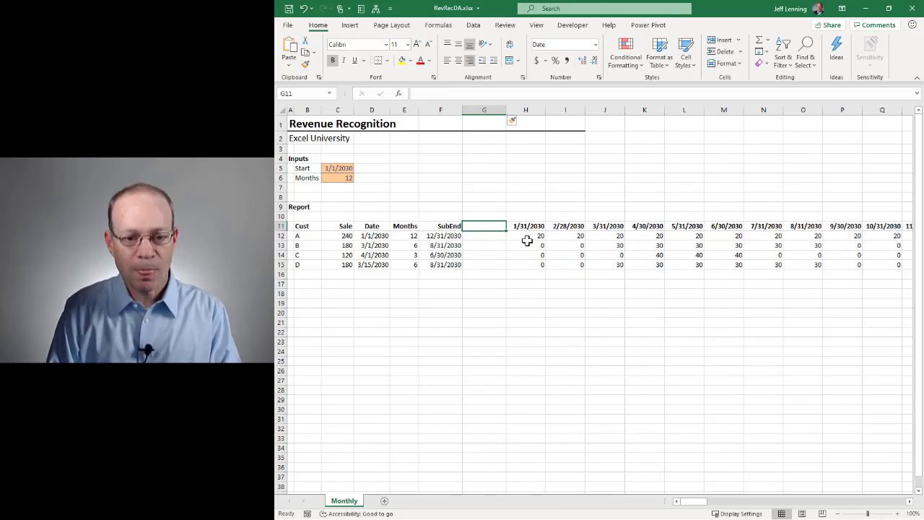
{"action": "type", "text": "TotalRec"}
{"action": "key", "text": "Return"}
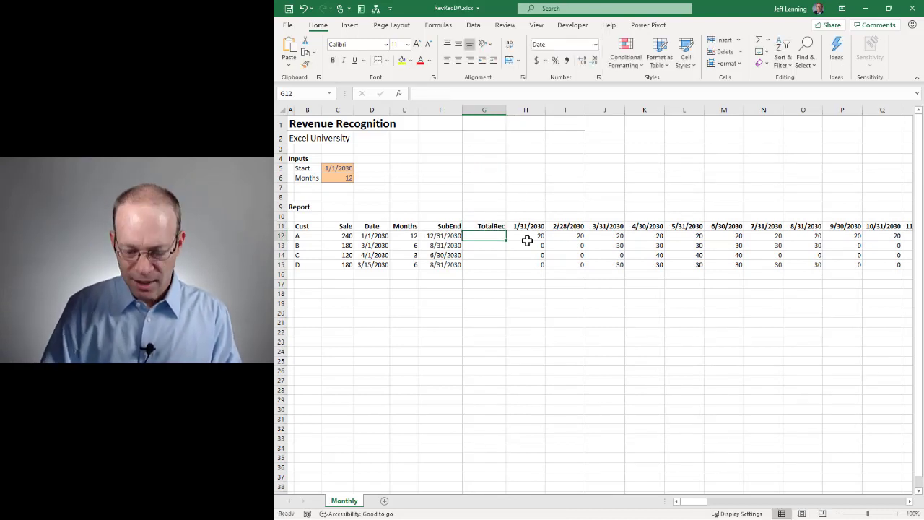
- Enter =SUM(H12#) in G12 to total customer A's spilled monthly revenue
{"action": "type", "text": "=SUM("}
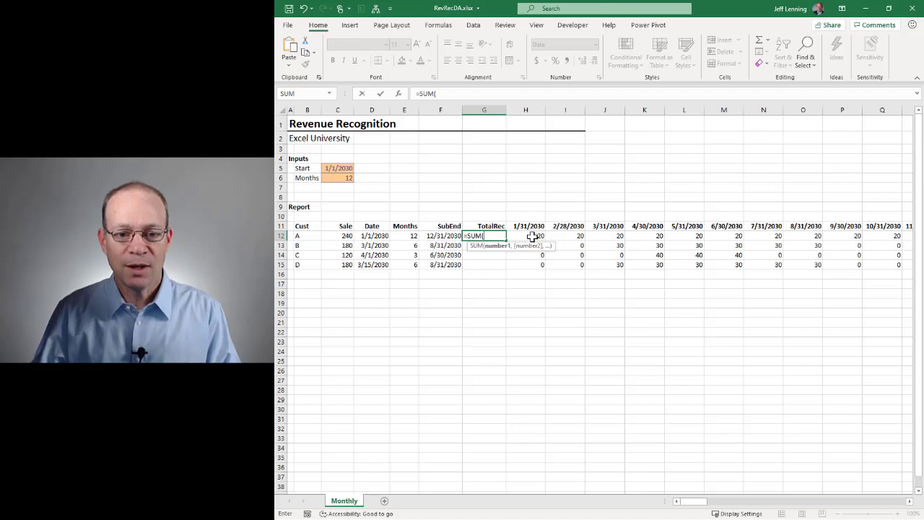
{"action": "left_click", "coordinate": [532, 236]}
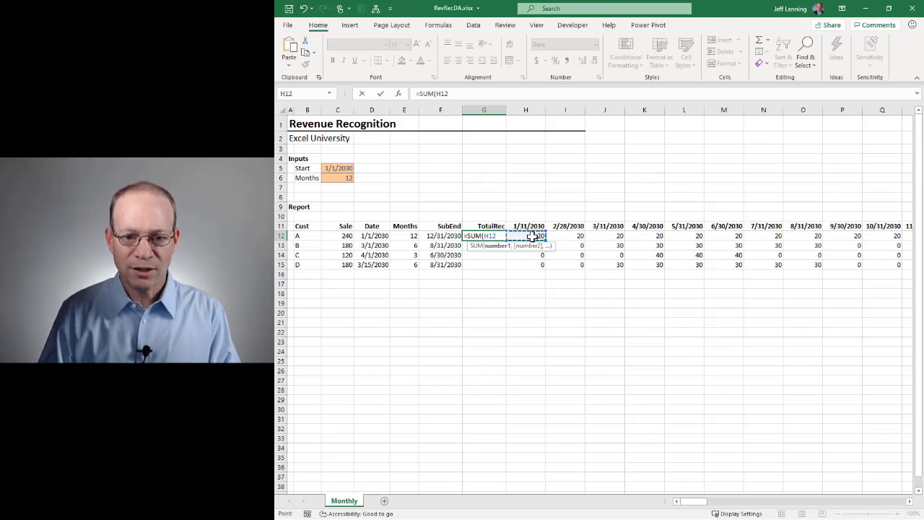
{"action": "key", "text": "ctrl+shift+Right"}
{"action": "key", "text": "Return"}
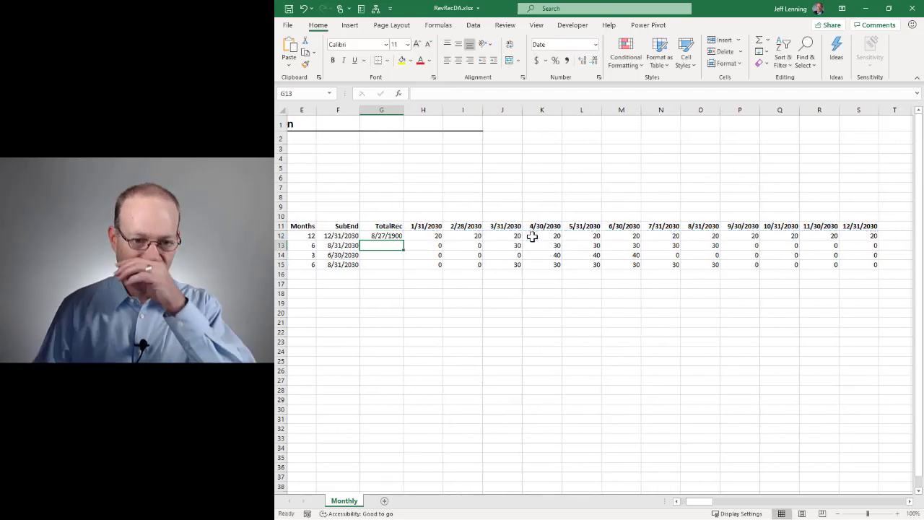
- Format the G12 total as General so it displays 240 instead of a date
{"action": "left_click", "coordinate": [397, 236]}
{"action": "key", "text": "ctrl+1"}
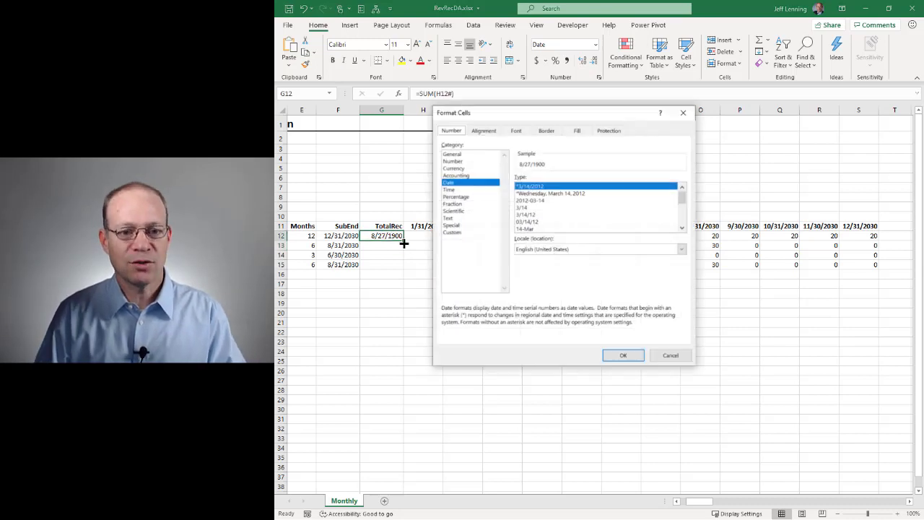
{"action": "key", "text": "Up"}
{"action": "key", "text": "Up"}
{"action": "key", "text": "Up"}
{"action": "key", "text": "Up"}
{"action": "key", "text": "Return"}
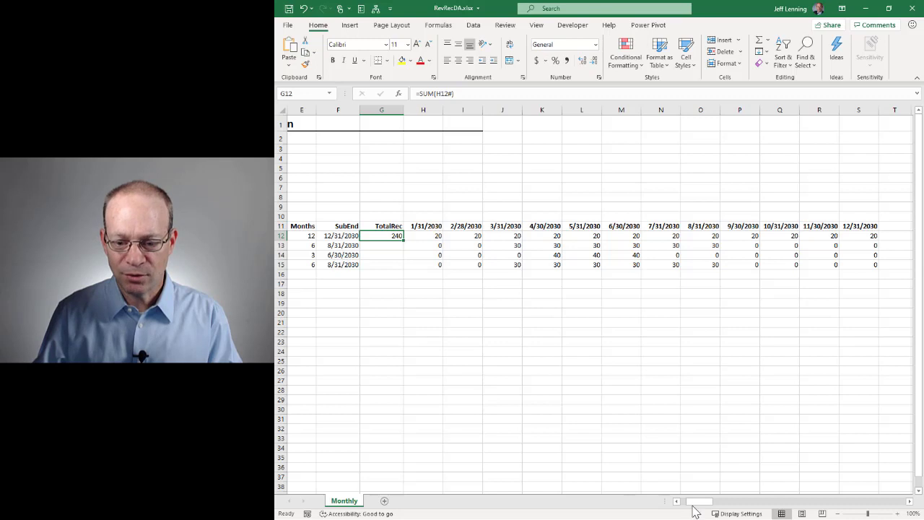
{"action": "left_click_drag", "start_coordinate": [695, 502], "coordinate": [686, 502]}
{"action": "left_click", "coordinate": [345, 237]}
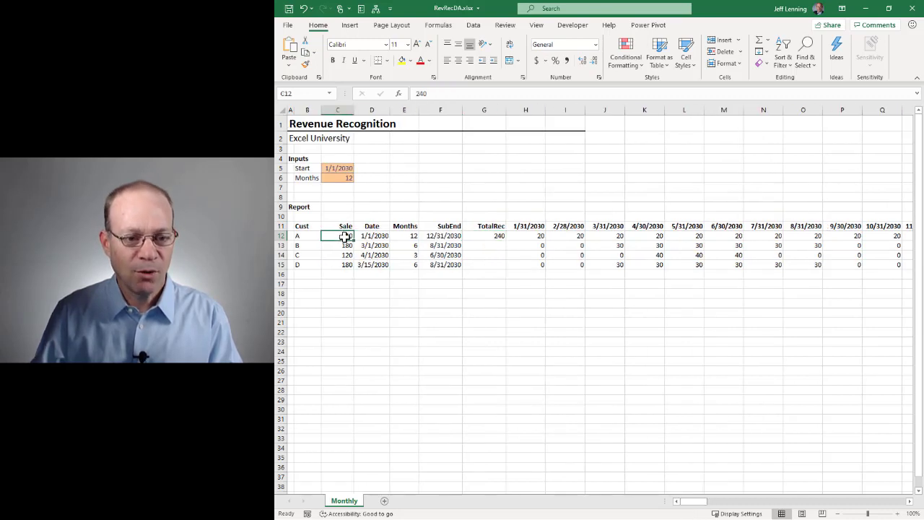
{"action": "left_click", "coordinate": [484, 237]}
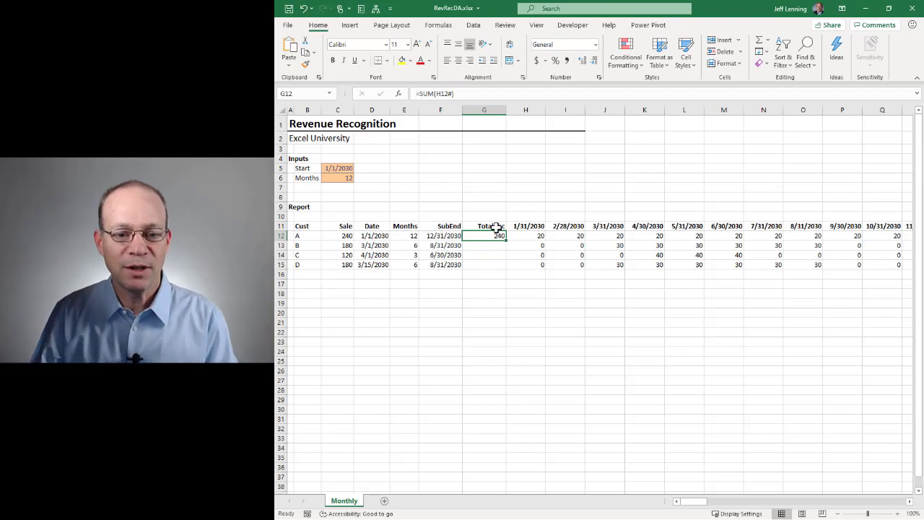
- Delete the TotalRec column and copy the EOMONTH(D12,E12-1) expression from F12
{"action": "left_click", "coordinate": [489, 110]}
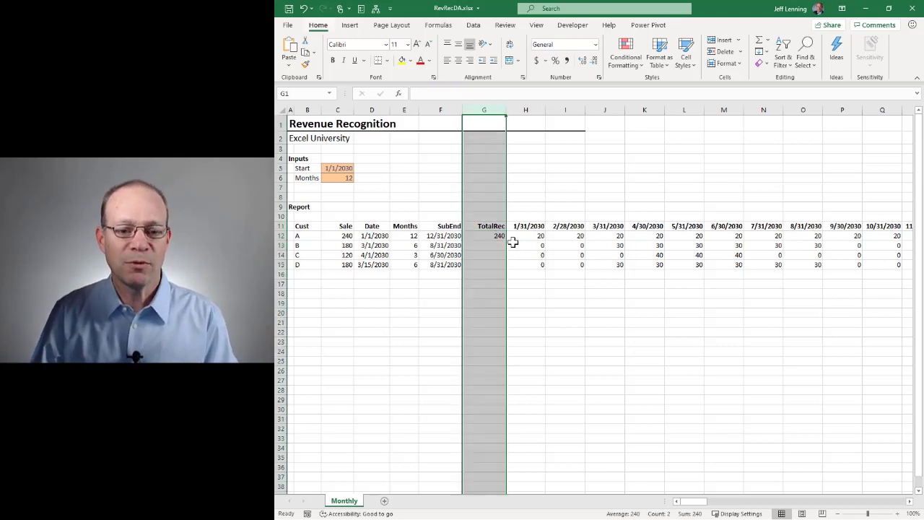
{"action": "key", "text": "ctrl+minus"}
{"action": "left_click", "coordinate": [447, 226]}
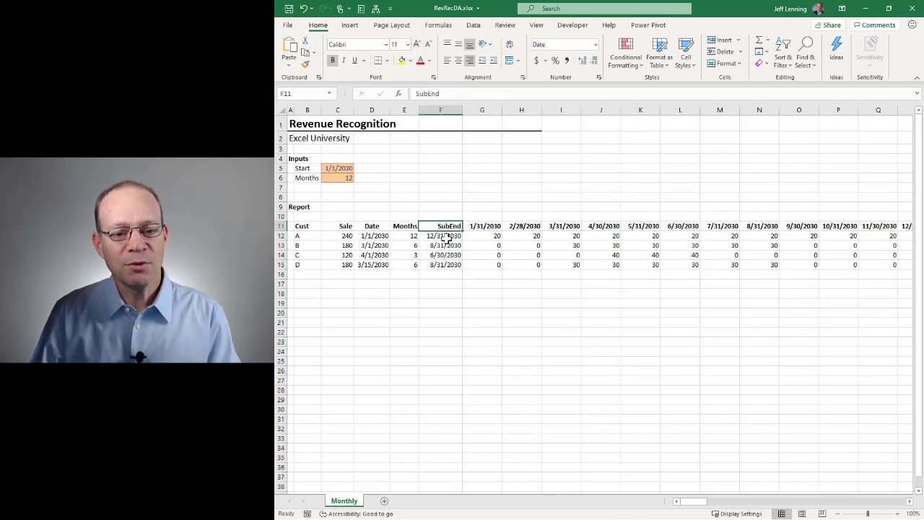
{"action": "double_click", "coordinate": [433, 239]}
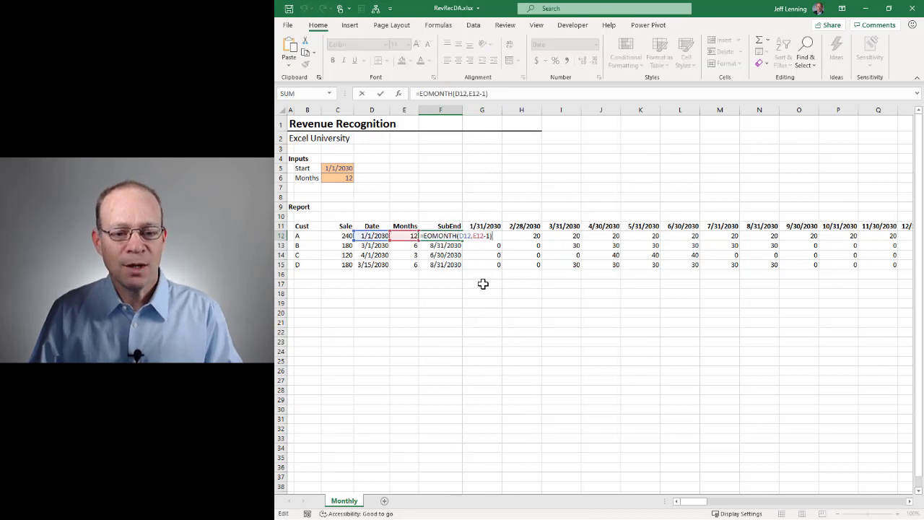
{"action": "left_click_drag", "start_coordinate": [423, 236], "coordinate": [501, 236]}
{"action": "key", "text": "ctrl+c"}
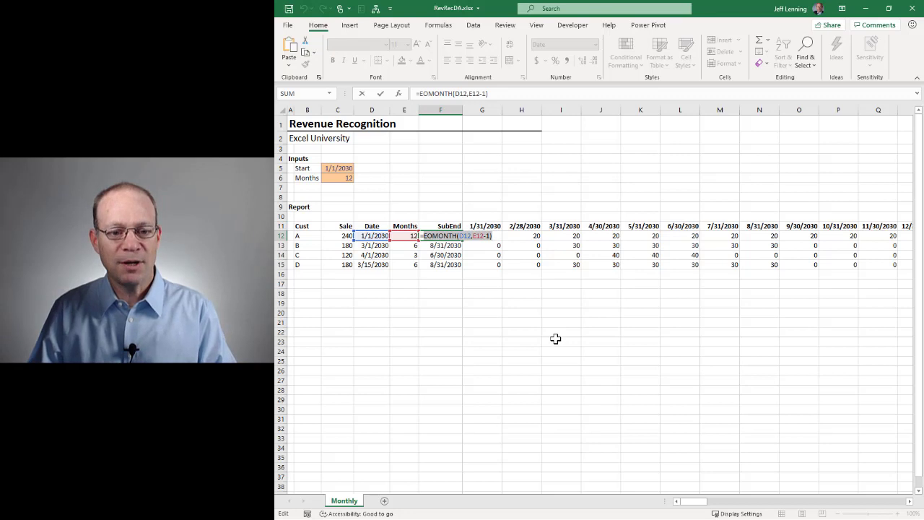
{"action": "key", "text": "Escape"}
- Replace F12 in G12's revenue formula with EOMONTH(D12,E12-1) and fill it down to G15
{"action": "double_click", "coordinate": [489, 235]}
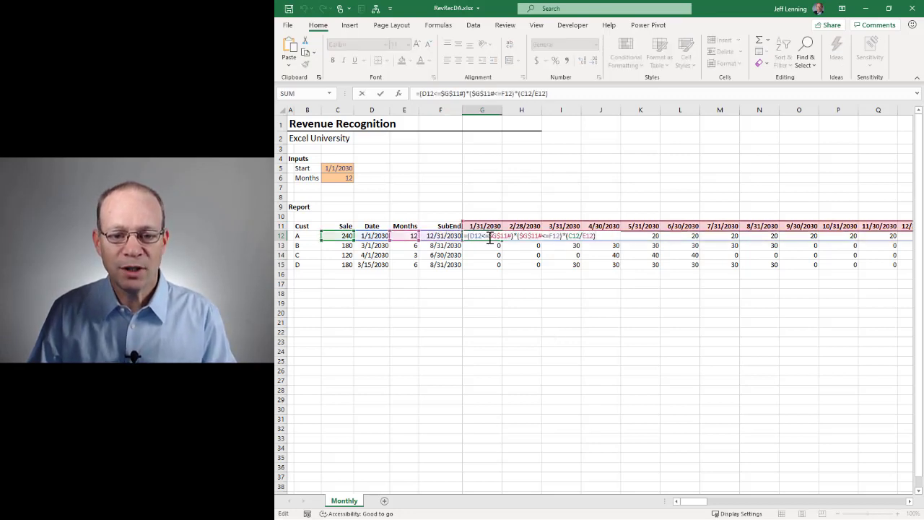
{"action": "left_click_drag", "start_coordinate": [551, 241], "coordinate": [557, 240]}
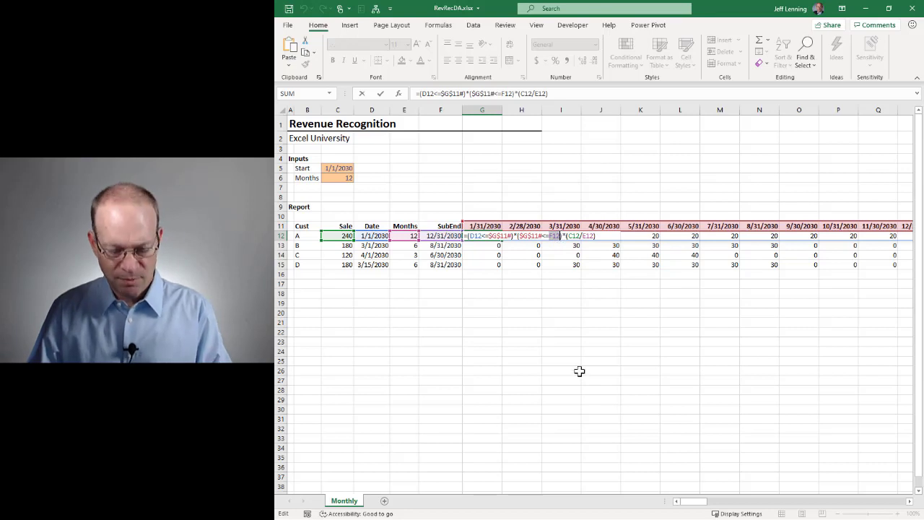
{"action": "key", "text": "ctrl+v"}
{"action": "key", "text": "Return"}
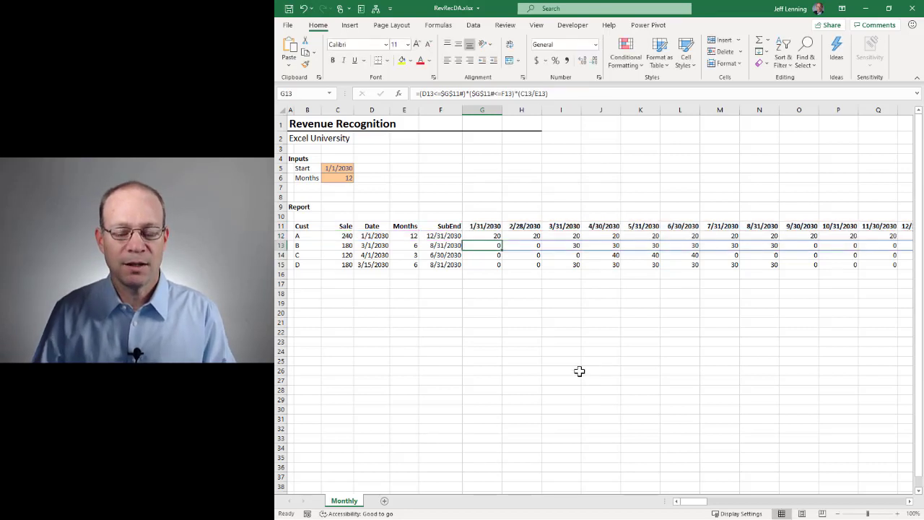
{"action": "left_click", "coordinate": [497, 238]}
{"action": "left_click_drag", "start_coordinate": [503, 241], "coordinate": [501, 268]}
{"action": "left_click", "coordinate": [445, 111]}
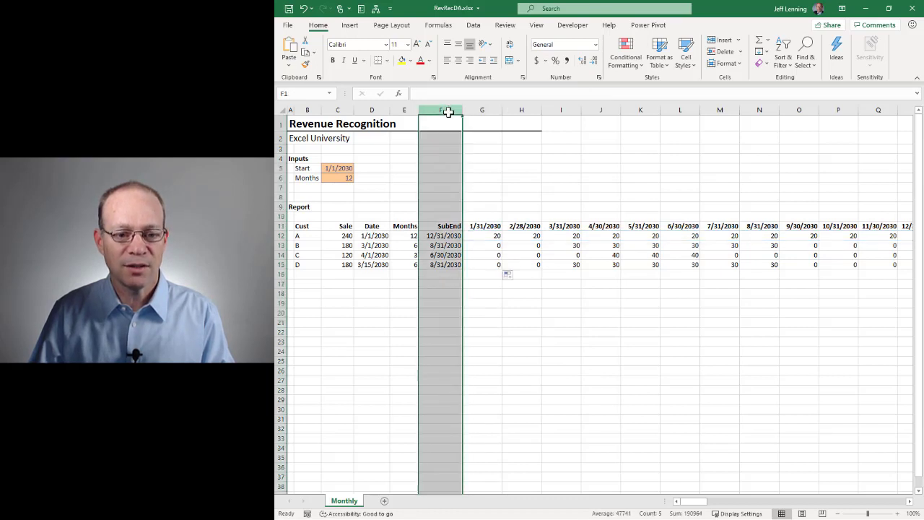
{"action": "left_click", "coordinate": [454, 276]}
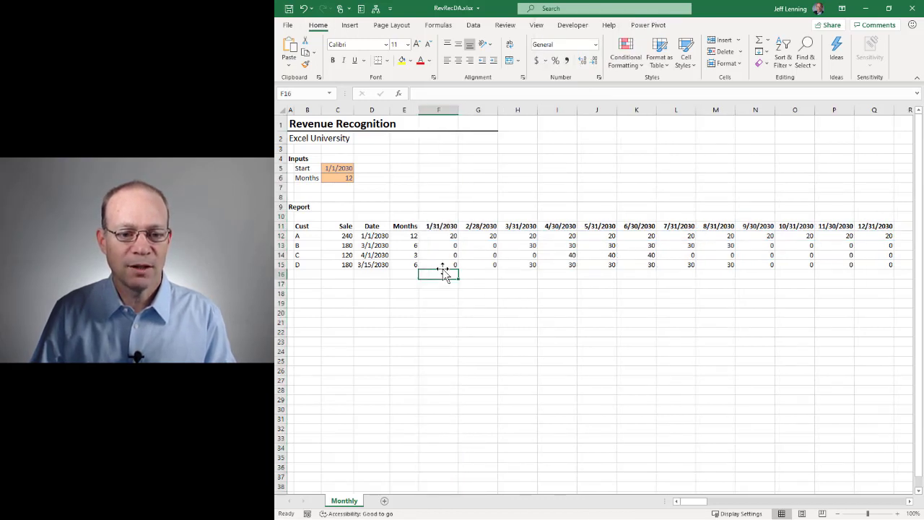
{"action": "left_click", "coordinate": [336, 168]}
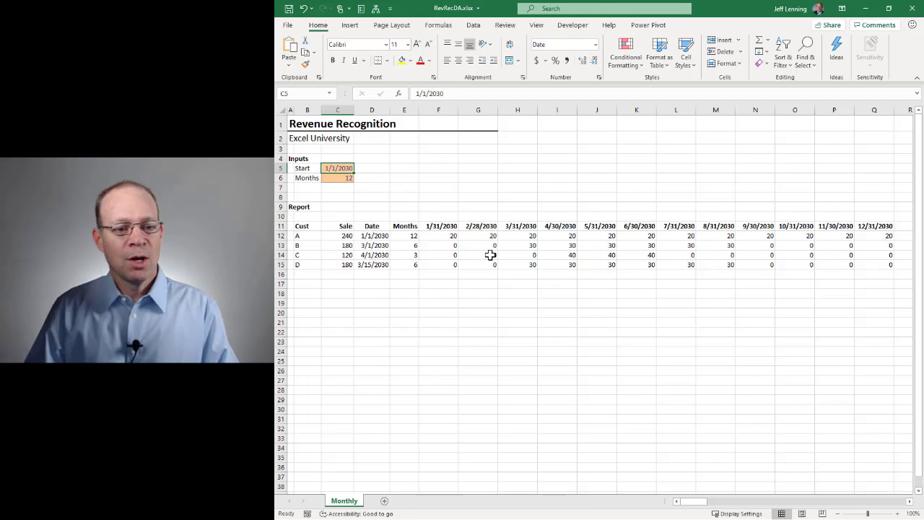
{"action": "type", "text": "4/"}
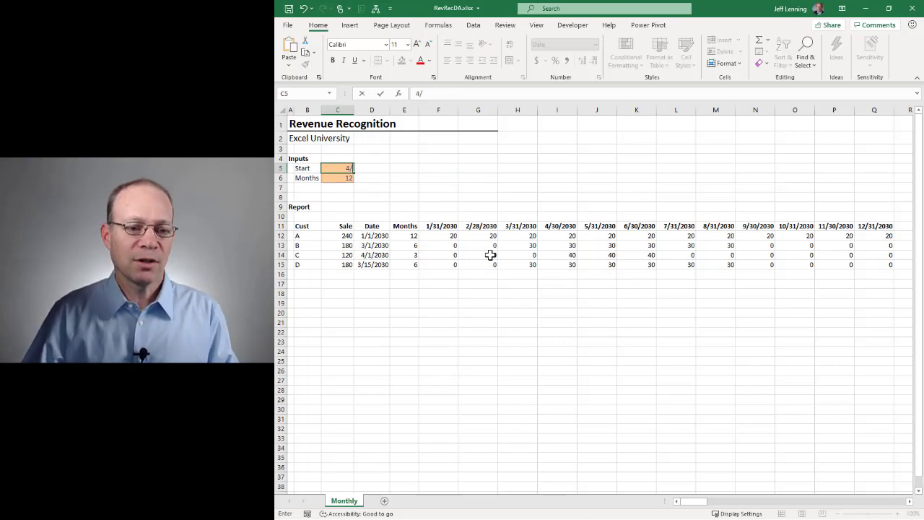
{"action": "key", "text": "Return"}
{"action": "type", "text": "9"}
{"action": "key", "text": "Return"}
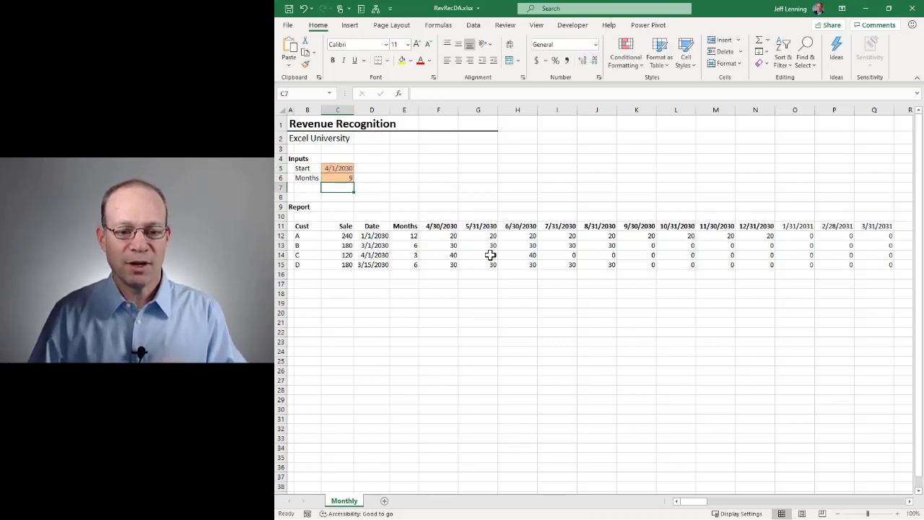
{"action": "left_click", "coordinate": [338, 177]}
{"action": "type", "text": "3"}
{"action": "key", "text": "Up"}
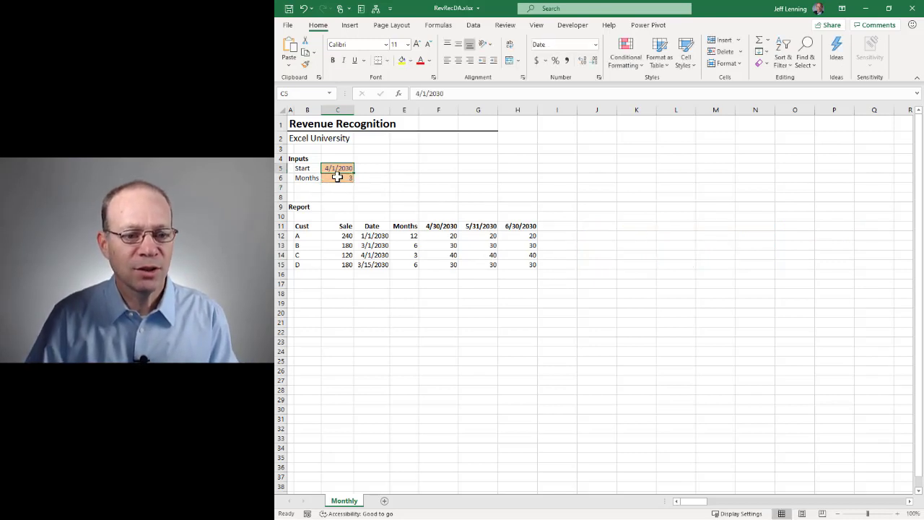
{"action": "type", "text": "1/1/2030"}
{"action": "key", "text": "Return"}
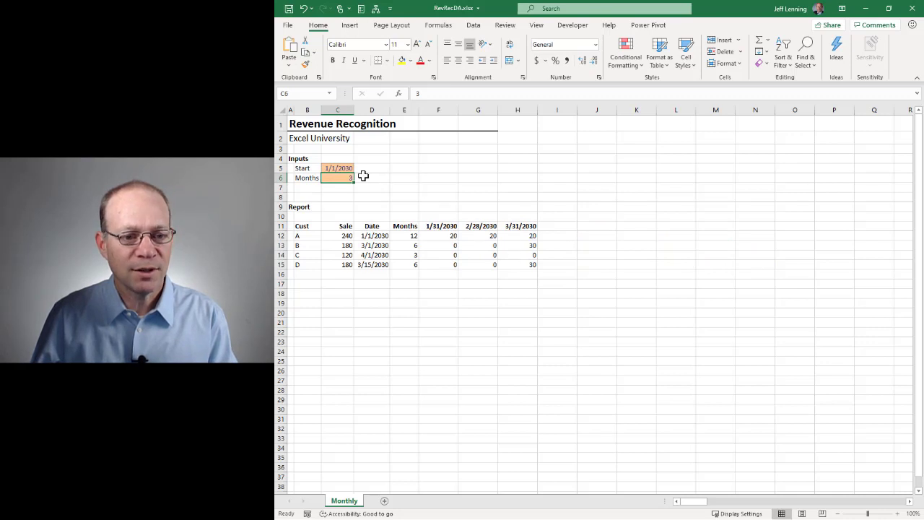
{"action": "type", "text": "6"}
{"action": "key", "text": "Return"}
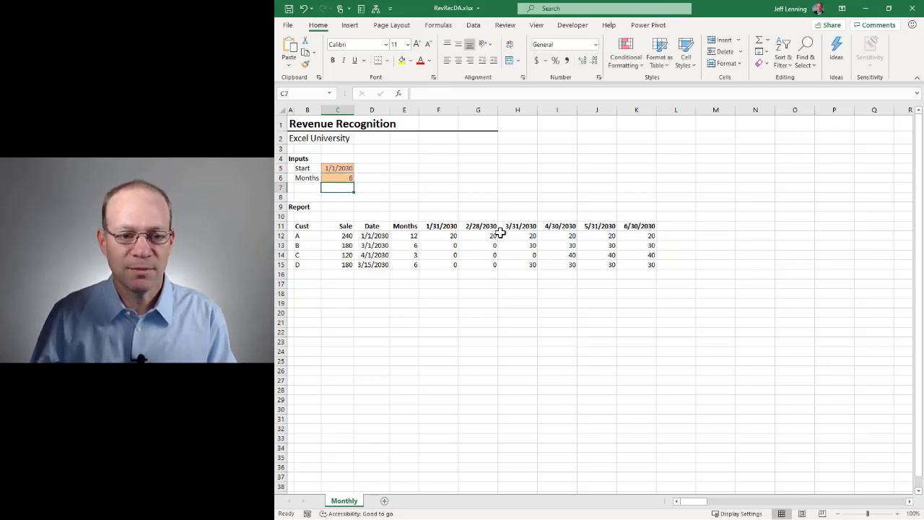
{"action": "key", "text": "Up"}
{"action": "type", "text": "12"}
{"action": "key", "text": "Return"}
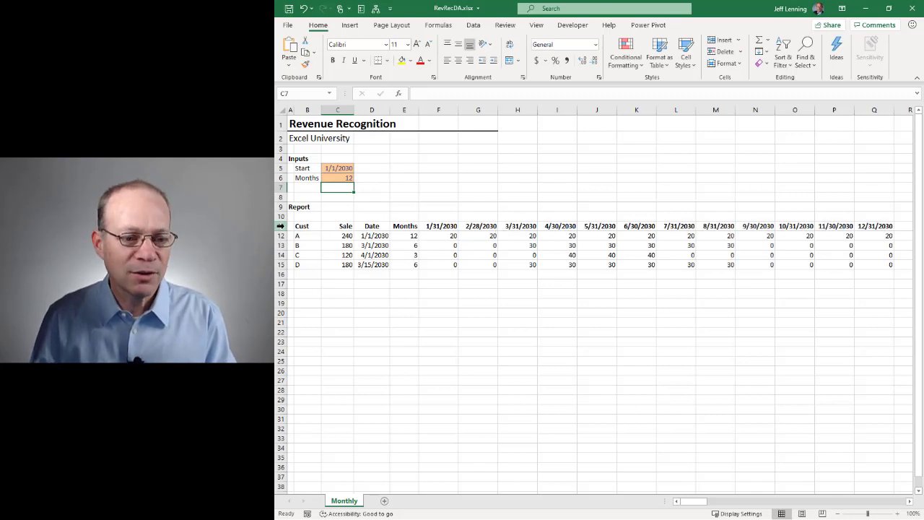
- Give header row 11 the custom number format mmm-yyyy, showing Jan-2030 to Dec-2030
{"action": "left_click", "coordinate": [280, 226]}
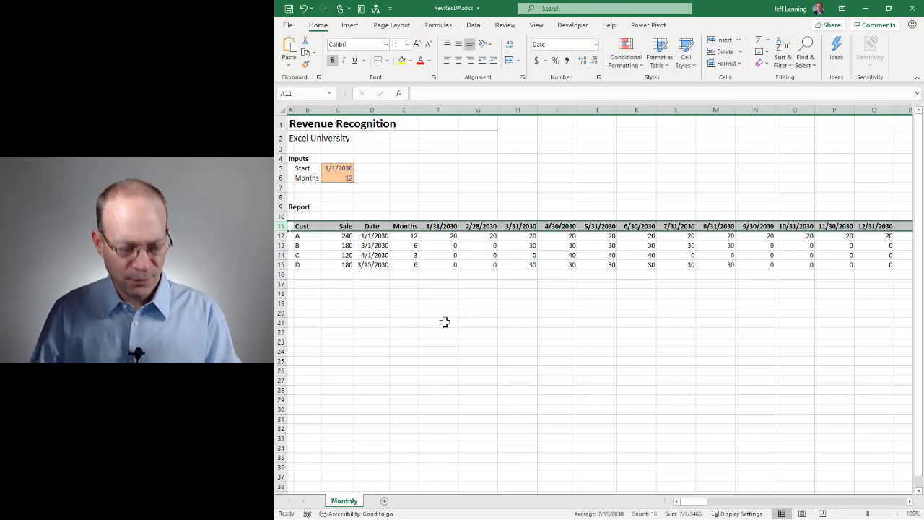
{"action": "key", "text": "ctrl+1"}
{"action": "left_click", "coordinate": [457, 233]}
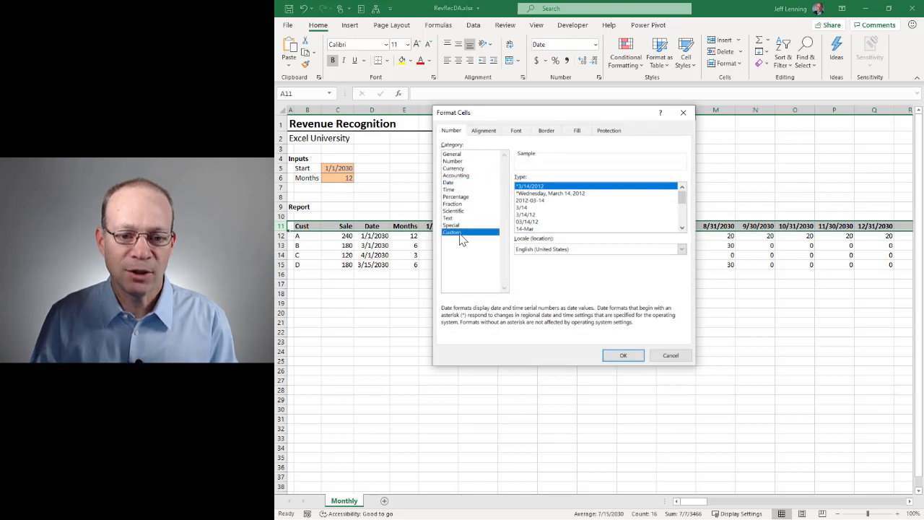
{"action": "type", "text": "mmm-yyyy"}
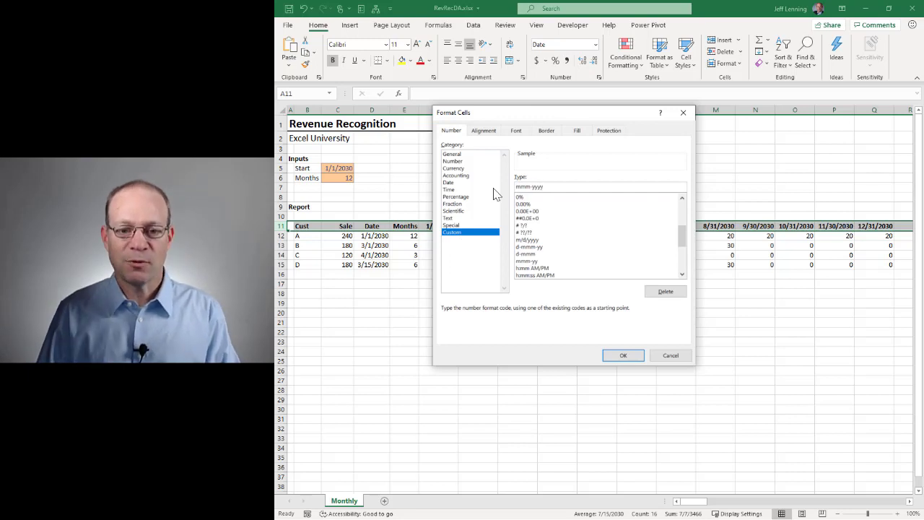
{"action": "key", "text": "Return"}
{"action": "left_click", "coordinate": [516, 284]}
{"action": "left_click", "coordinate": [447, 236]}
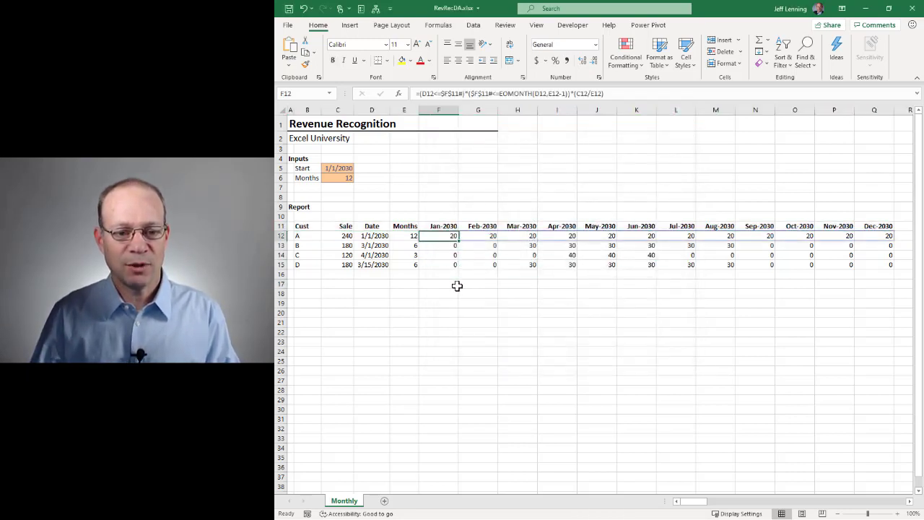
{"action": "left_click", "coordinate": [480, 313]}
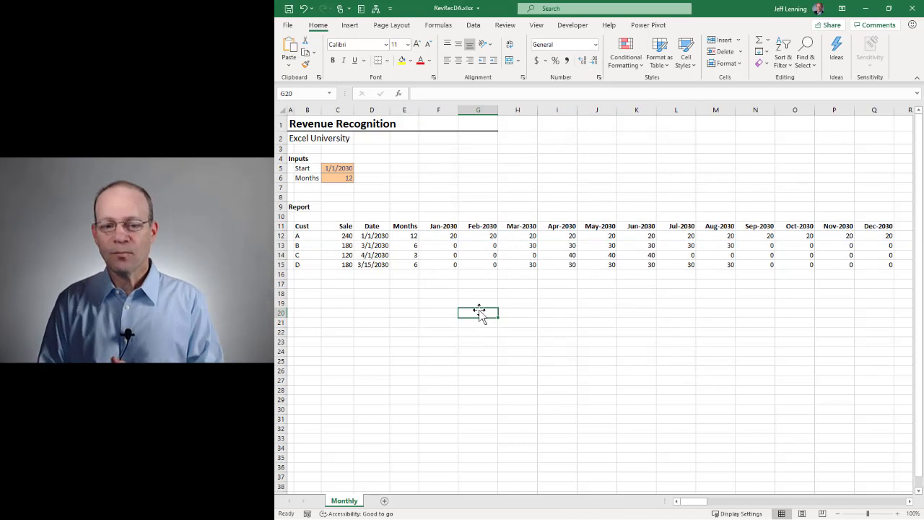